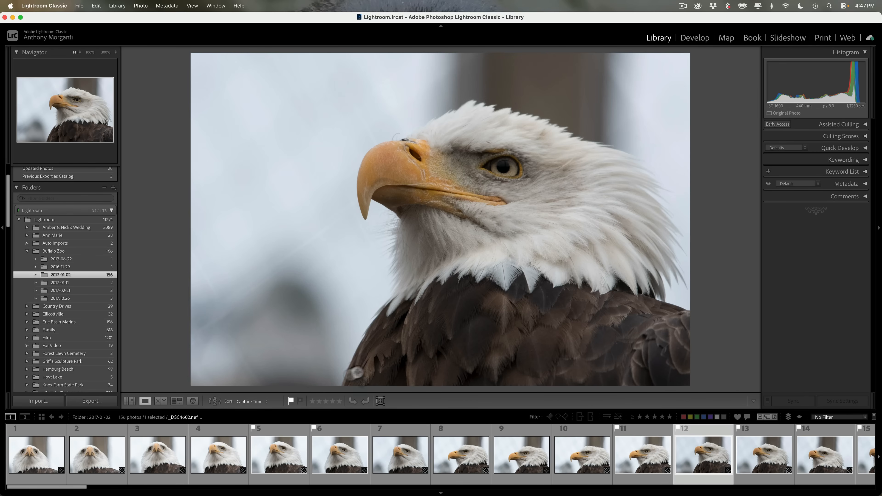
# Starting at the first photo and advancing after each, mark photos 1 and 3 as picks, photo 2 as unflagged and photo 4 as rejected.
pyautogui.click(34, 449)
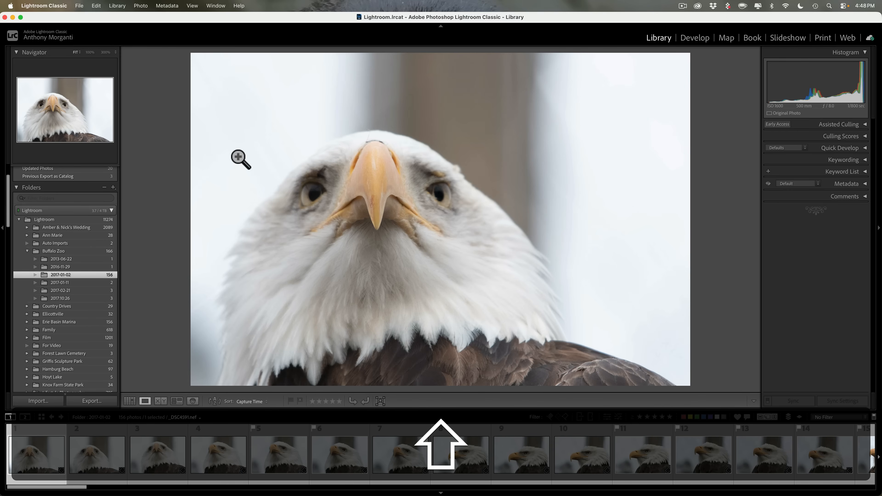
pyautogui.hotkey('shift', 'p')
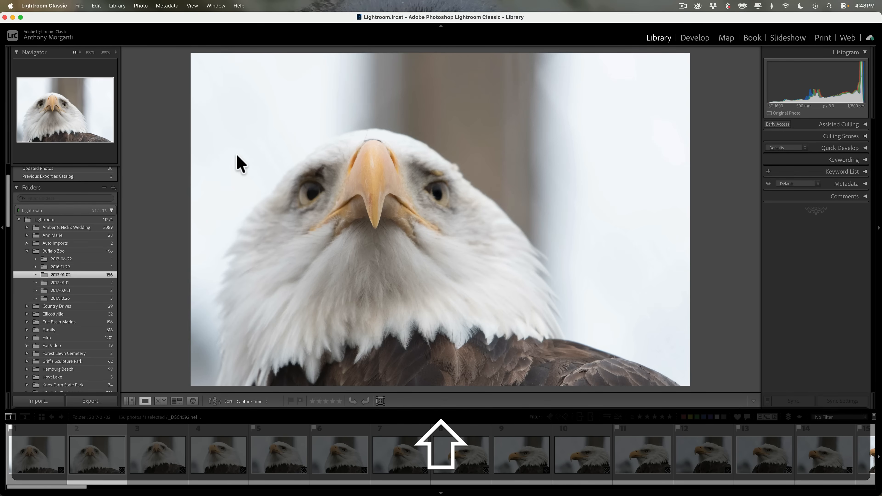
pyautogui.hotkey('shift', 'u')
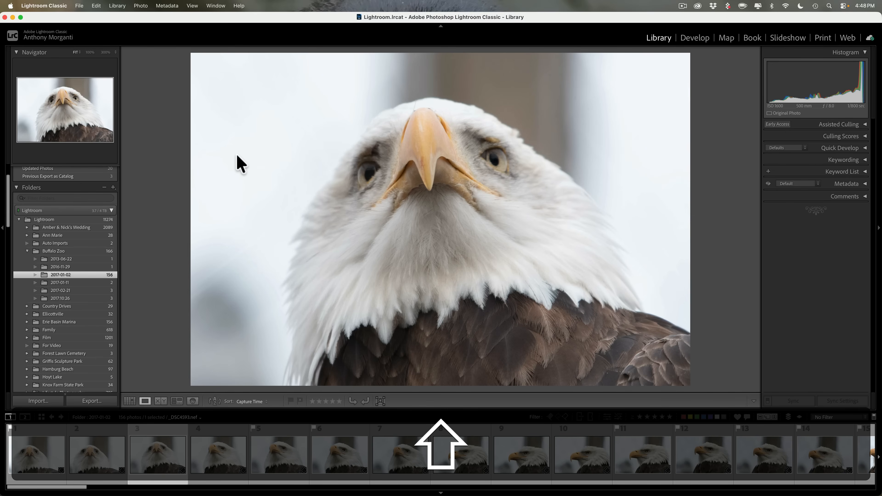
pyautogui.hotkey('shift', 'p')
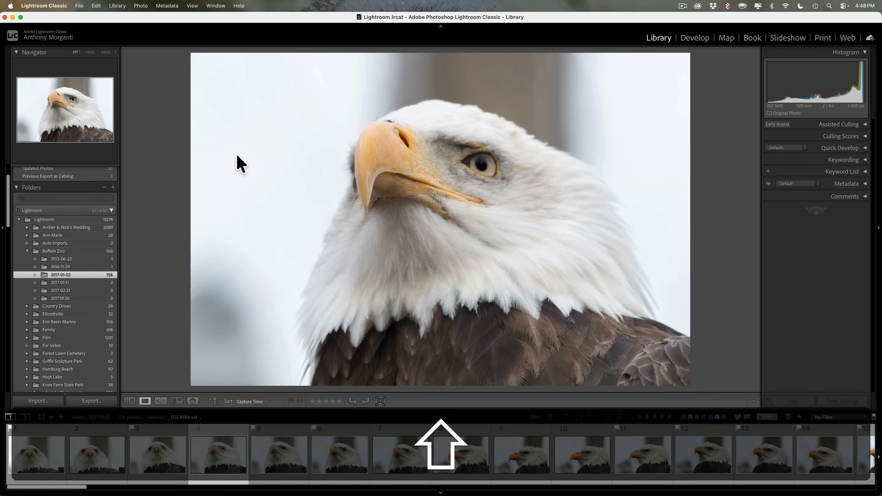
pyautogui.hotkey('shift', 'x')
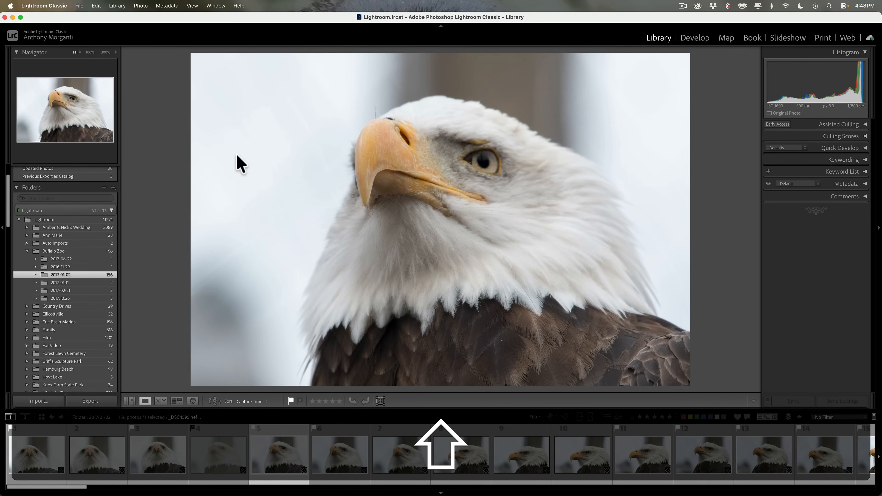
# Return to the first photo and clear the flags from the first four photos, advancing automatically after each.
pyautogui.click(38, 452)
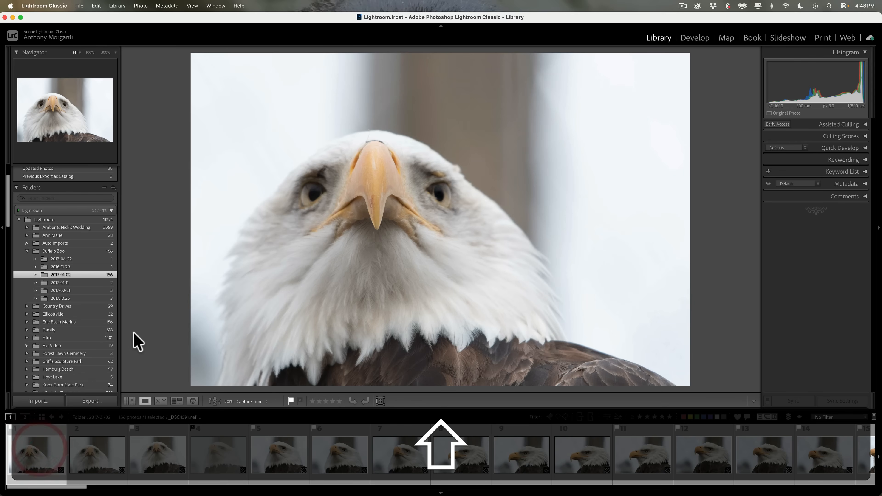
pyautogui.hotkey('shift', 'u')
pyautogui.hotkey('shift', 'u')
pyautogui.hotkey('shift', 'u')
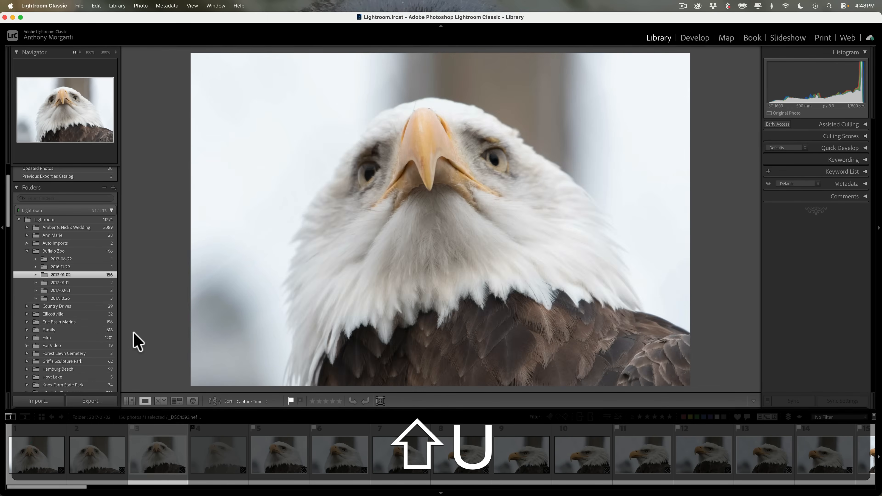
pyautogui.hotkey('shift', 'u')
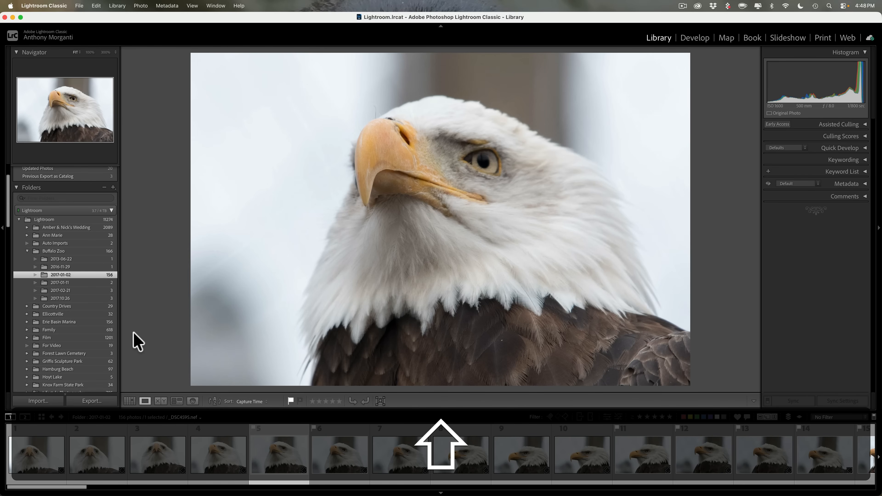
pyautogui.click(426, 481)
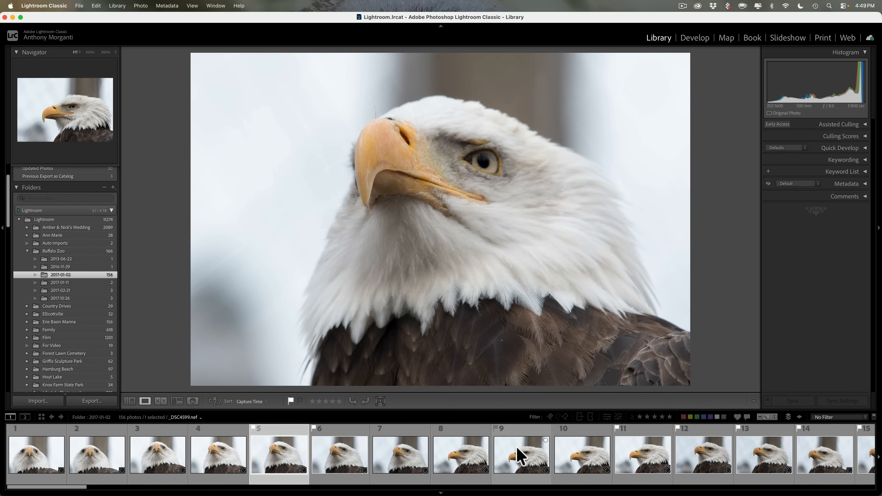
# Show the folder's photos in Grid view and filter them to only the flagged picks.
pyautogui.press('g')
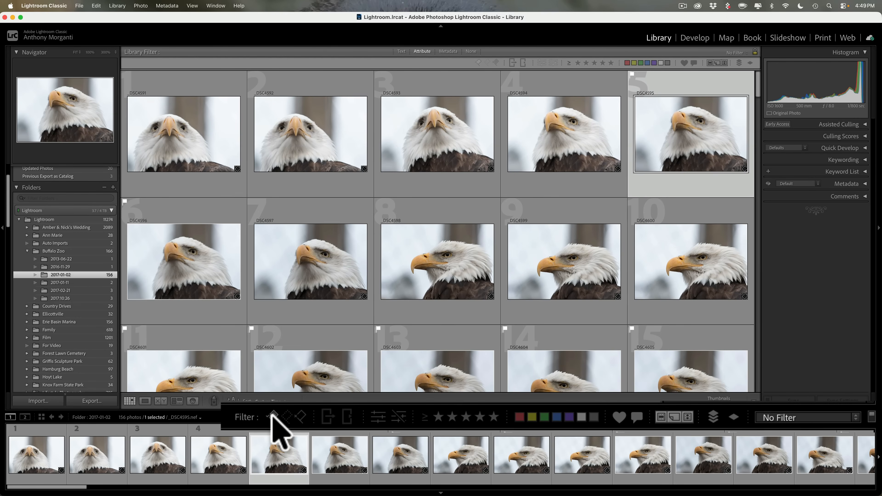
pyautogui.click(272, 415)
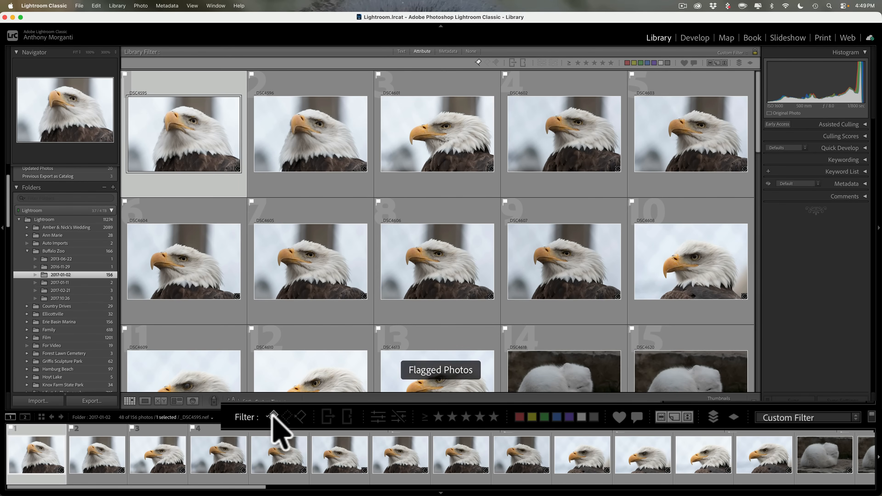
pyautogui.scroll(-20, 457, 342)
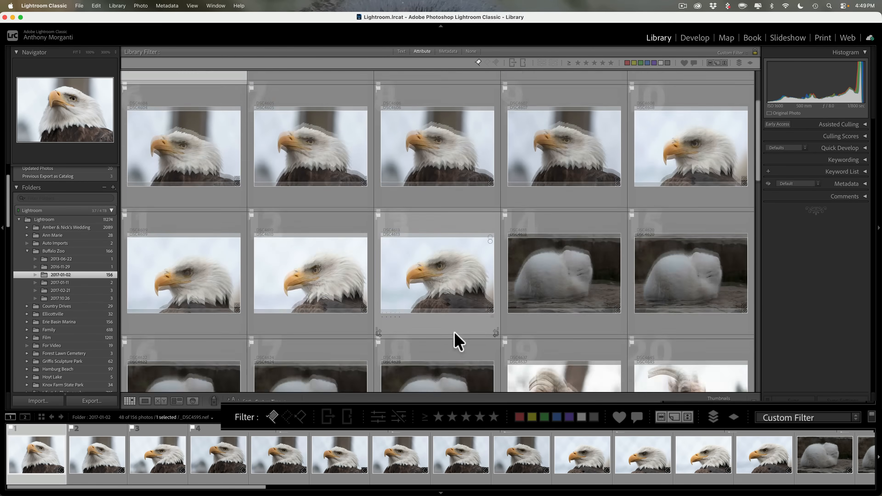
pyautogui.scroll(10, 455, 333)
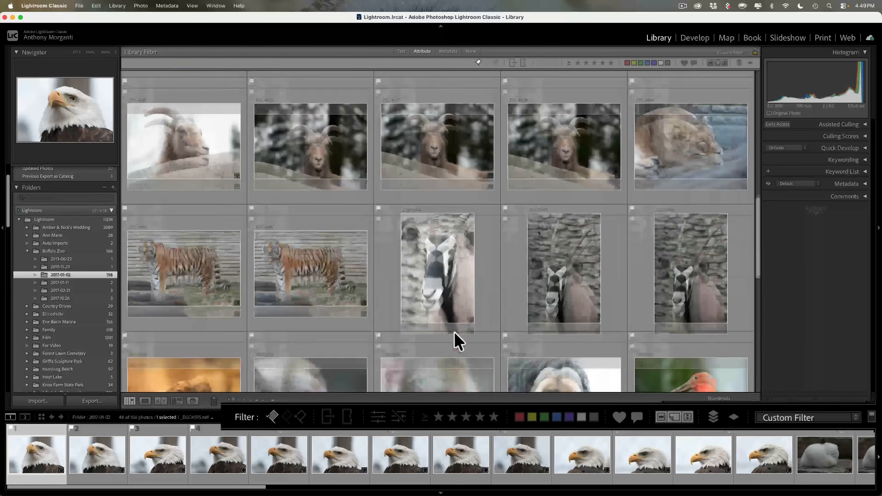
pyautogui.hscroll(8, 549, 459)
pyautogui.hscroll(-10, 552, 467)
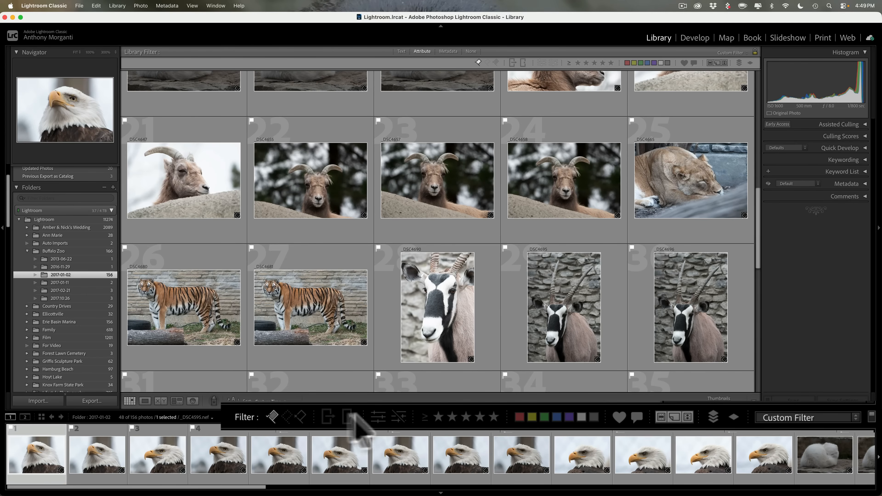
# Collapse the filmstrip's filter options to the flags only, and expand them again.
pyautogui.click(273, 415)
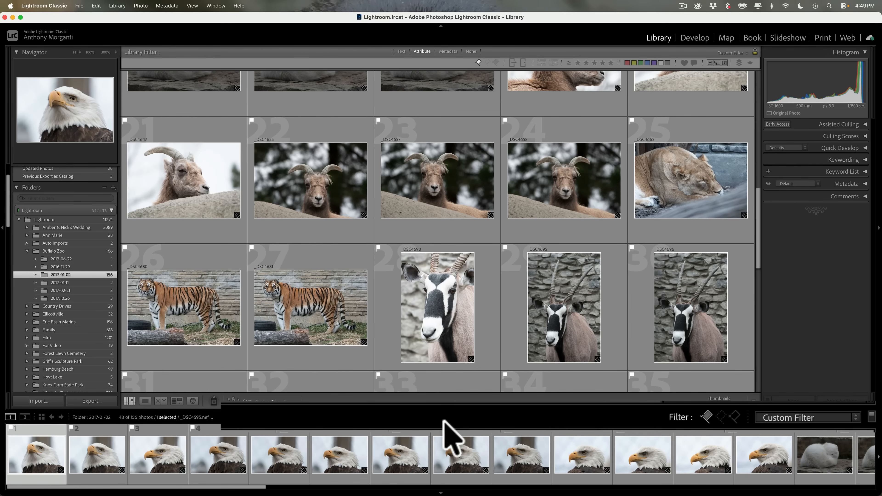
pyautogui.click(680, 421)
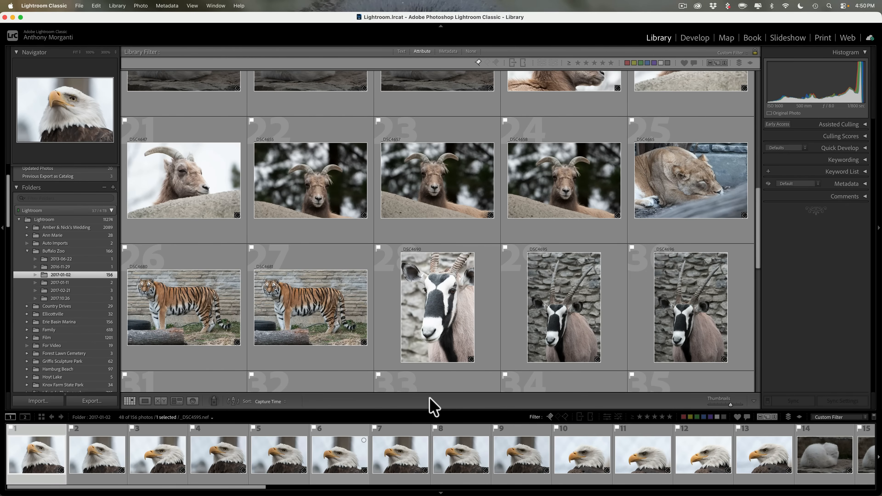
# Review which controls can be shown in the toolbar below the photo grid, leaving the selection as it is.
pyautogui.press('t')
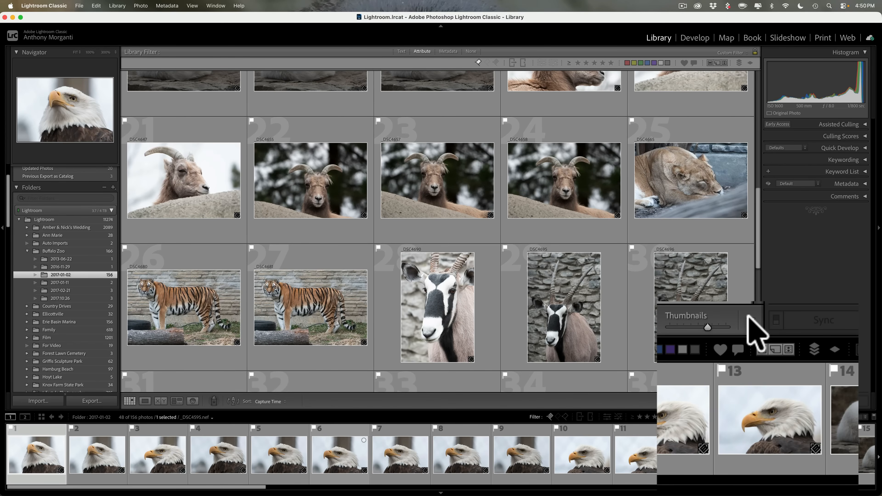
pyautogui.click(750, 319)
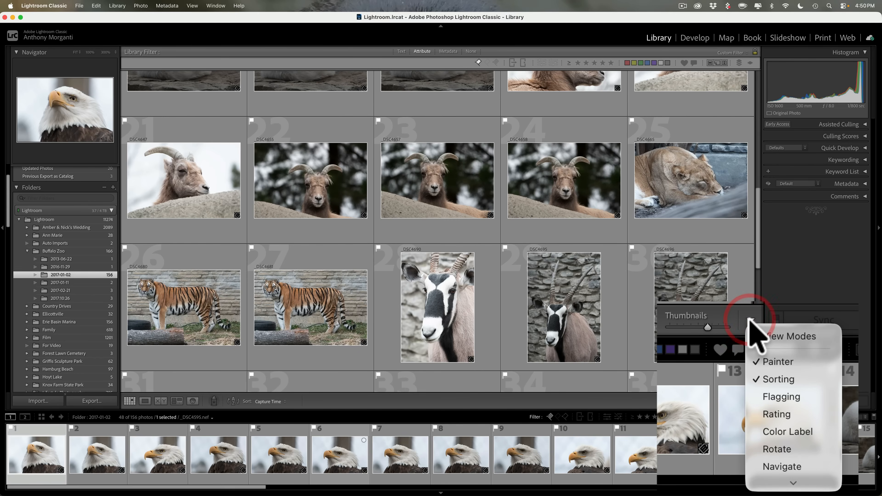
pyautogui.scroll(-2, 769, 386)
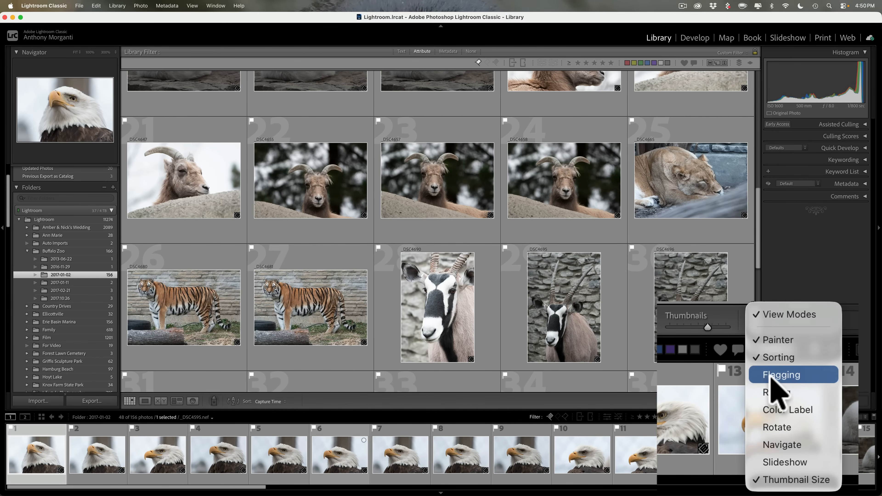
pyautogui.click(479, 401)
# Change the sort order of the filtered photos to ISO Speed.
pyautogui.click(268, 401)
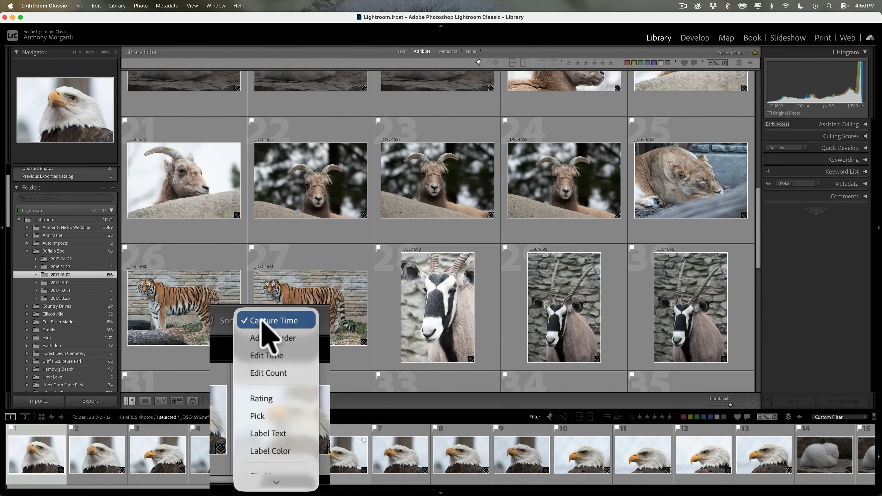
pyautogui.scroll(-3, 280, 358)
pyautogui.scroll(-3, 279, 361)
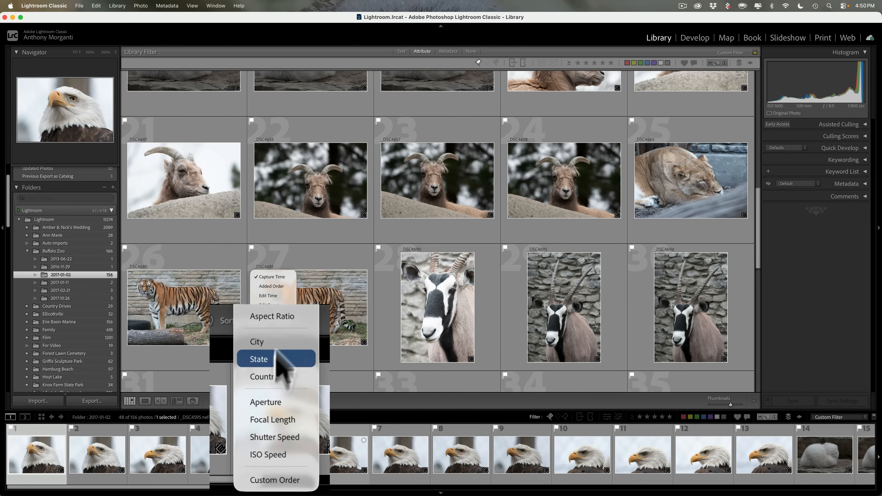
pyautogui.click(275, 472)
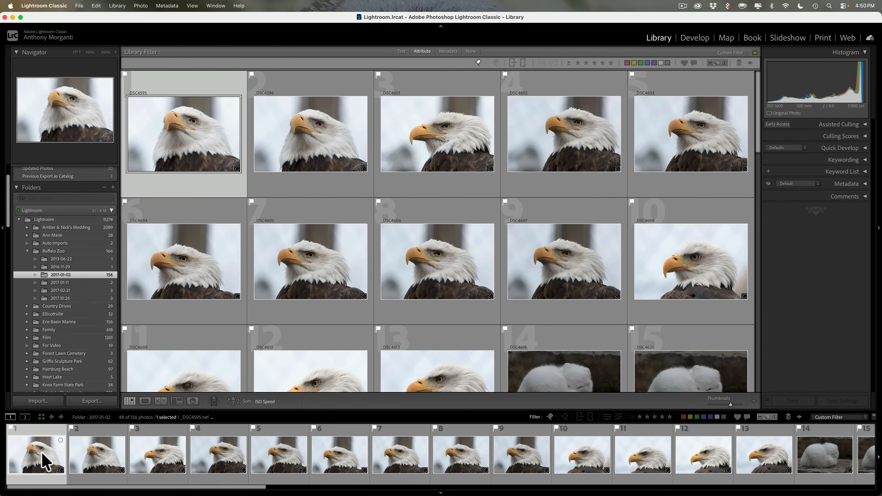
# Open the first eagle photo in Loupe view and switch the info overlay to show exposure and lens settings.
pyautogui.press('e')
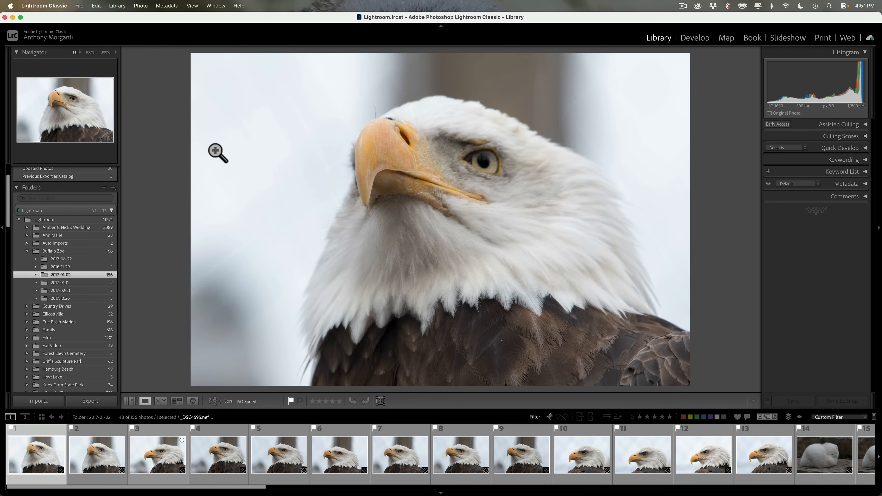
pyautogui.press('i')
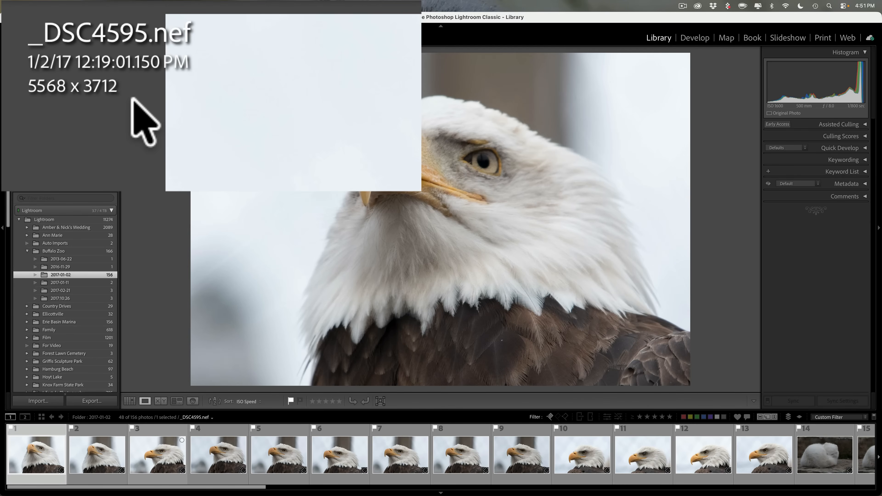
pyautogui.press('i')
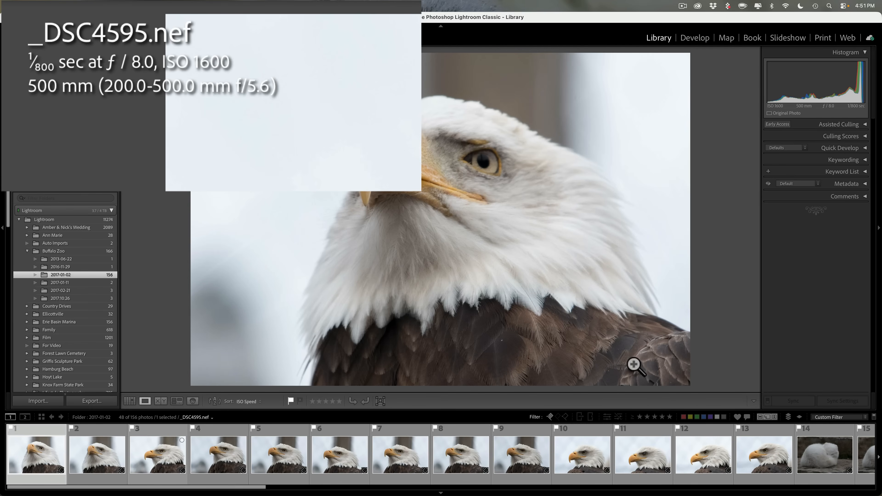
# Check the ISO in the info overlay for the last photo in the filmstrip, and return to the first photo.
pyautogui.scroll(-5, 679, 455)
pyautogui.scroll(-8, 677, 451)
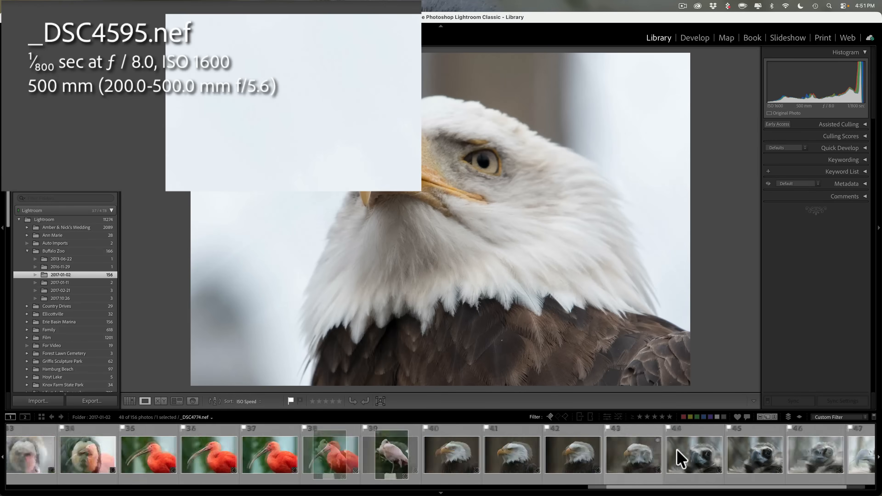
pyautogui.click(846, 458)
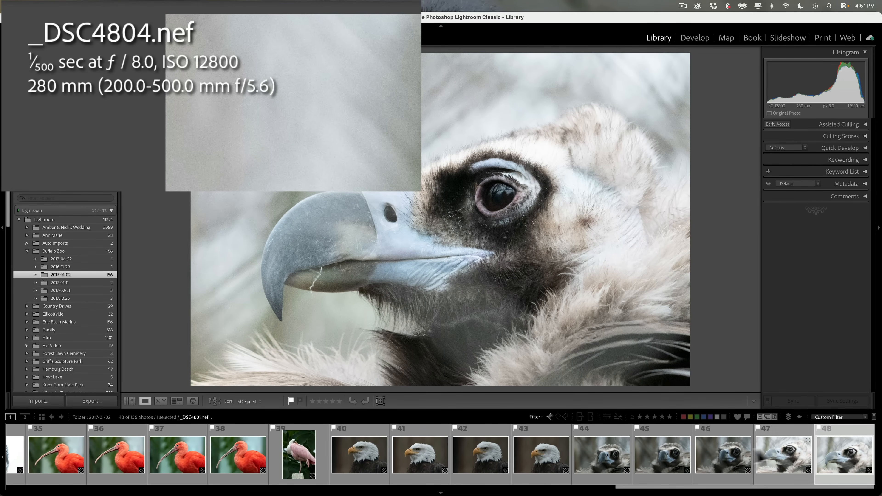
pyautogui.scroll(10, 733, 459)
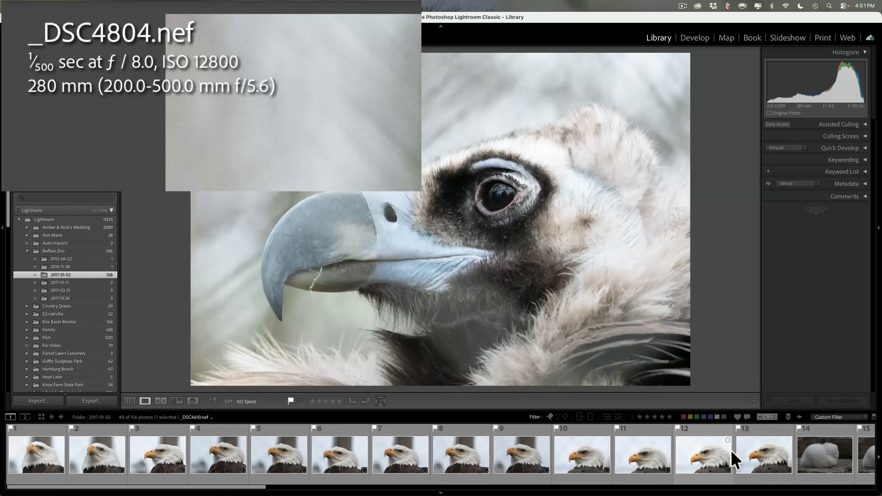
pyautogui.click(52, 471)
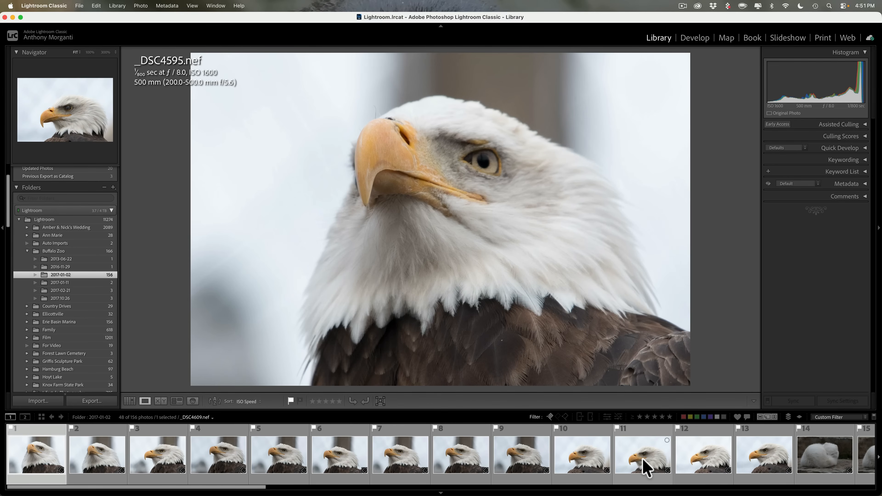
# Select the range of photos from the first sleeping white fox, photo 14, through the last photo in the filmstrip.
pyautogui.scroll(-5, 644, 467)
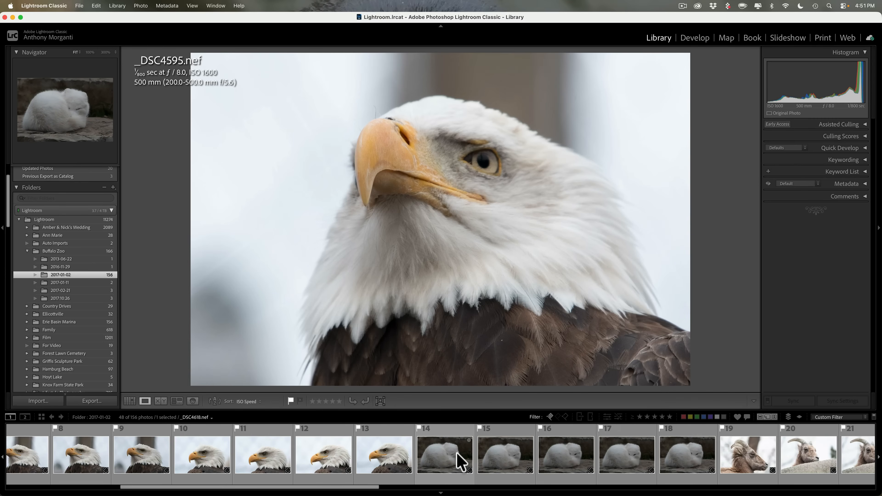
pyautogui.click(459, 460)
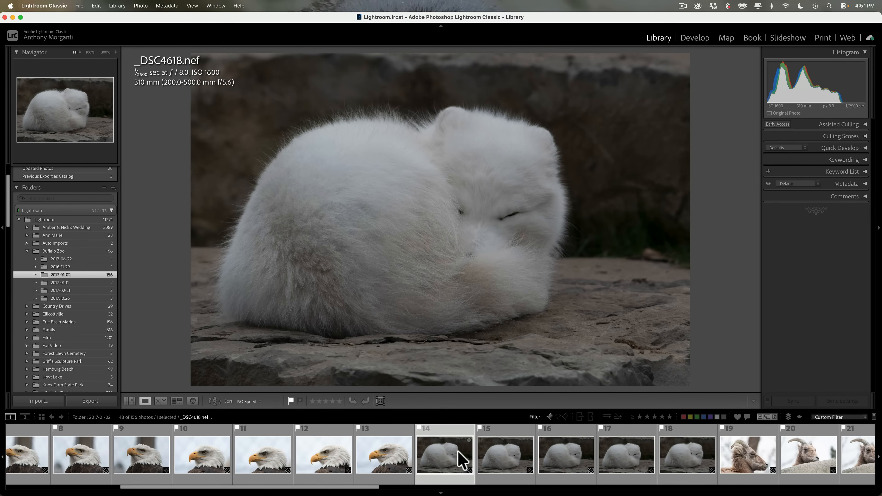
pyautogui.hscroll(15, 462, 460)
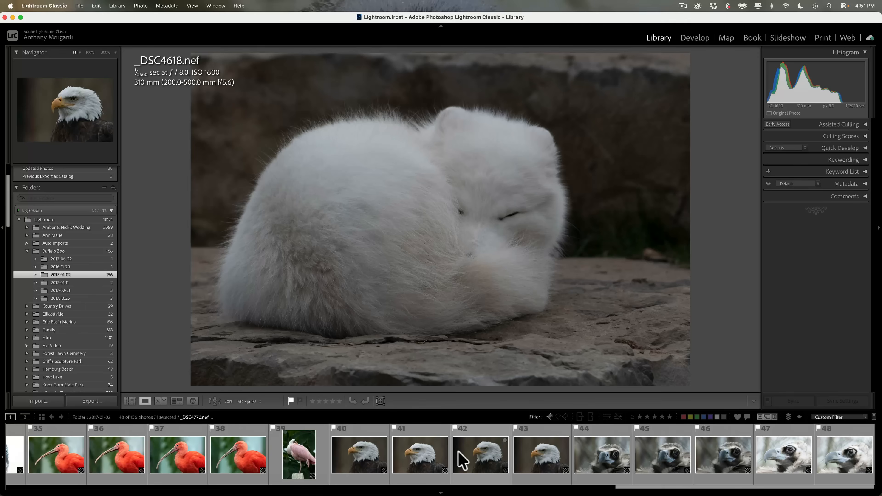
pyautogui.keyDown('shift'); pyautogui.click(839, 460); pyautogui.keyUp('shift')
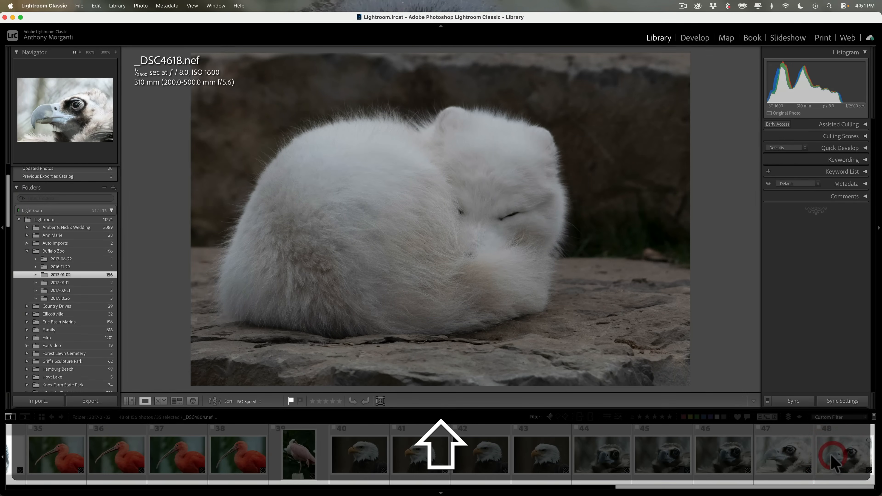
pyautogui.hscroll(-13, 721, 452)
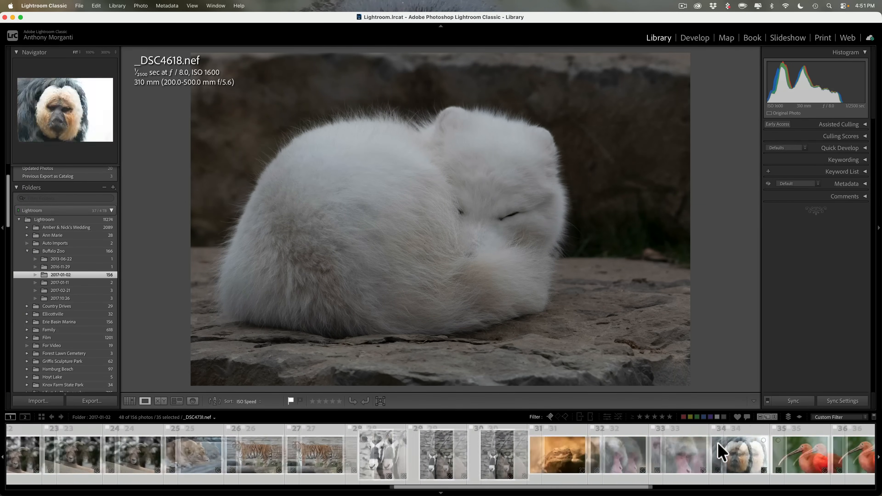
pyautogui.hscroll(-1, 718, 443)
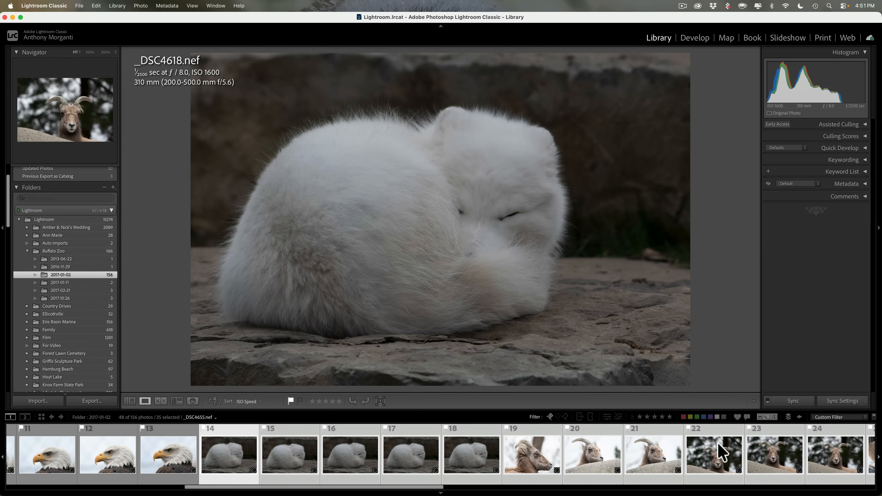
# Switch the selected photos, starting at fox photo 14, to the Develop module and expand the Detail settings.
pyautogui.click(695, 38)
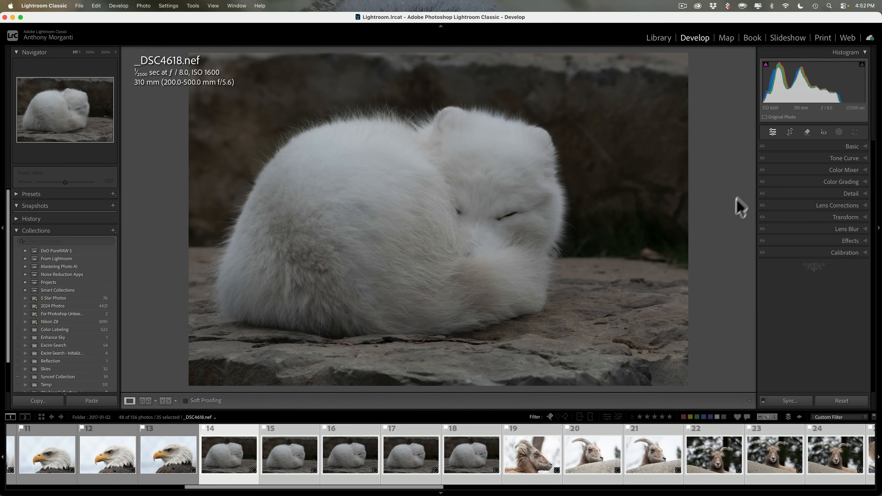
pyautogui.click(854, 149)
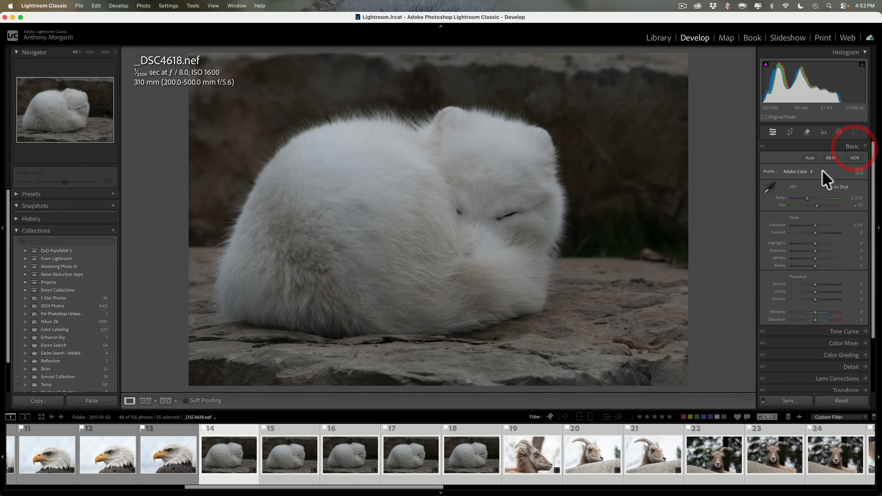
pyautogui.click(853, 149)
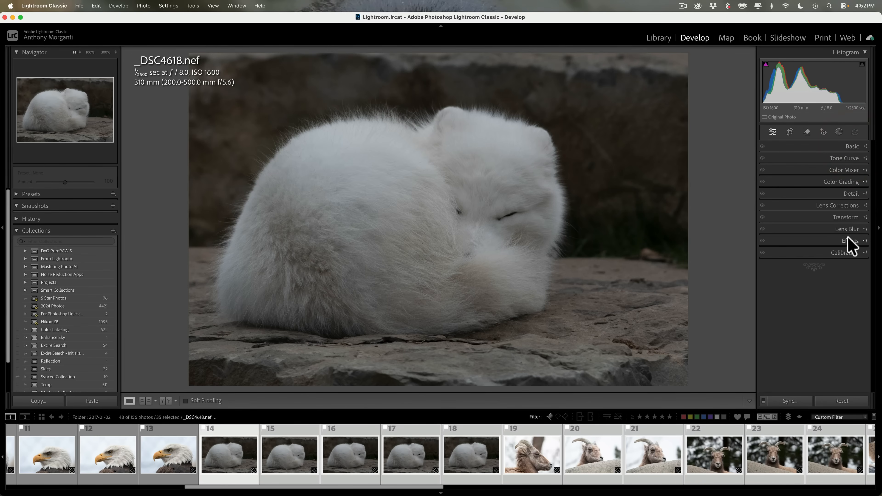
pyautogui.click(853, 195)
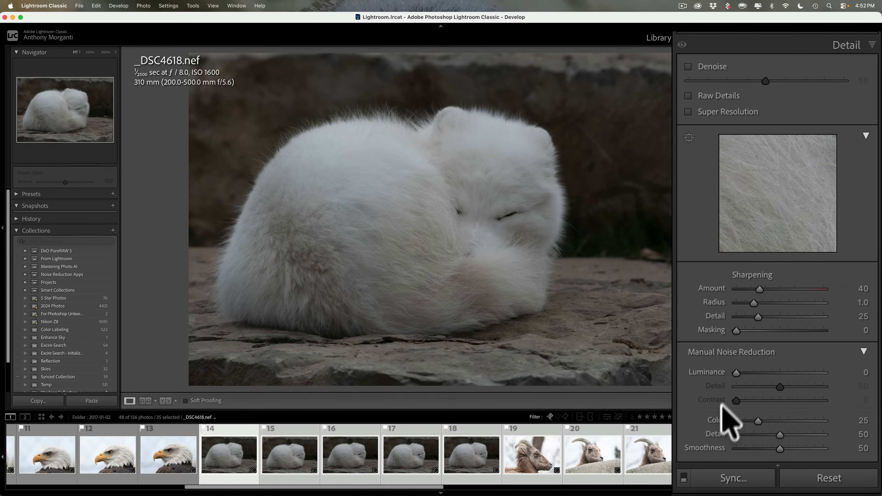
# Review which Detail options the Synchronize Settings dialog offers, and leave it without synchronizing.
pyautogui.click(727, 481)
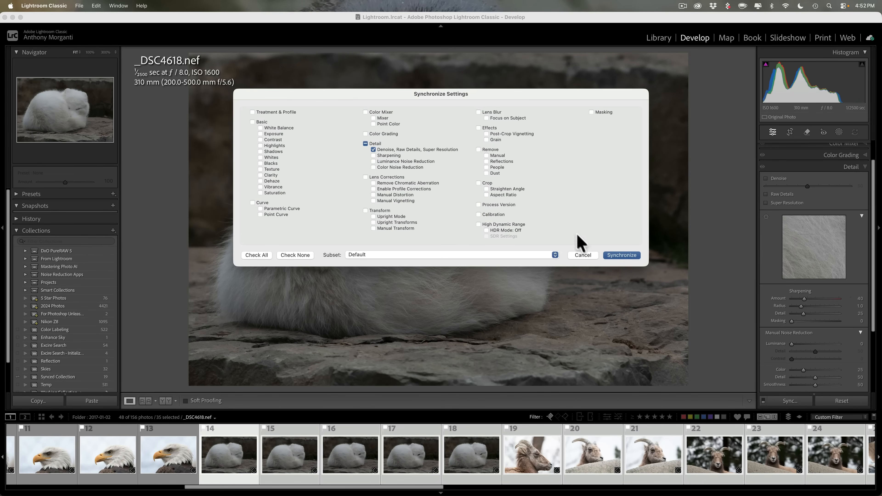
pyautogui.click(586, 255)
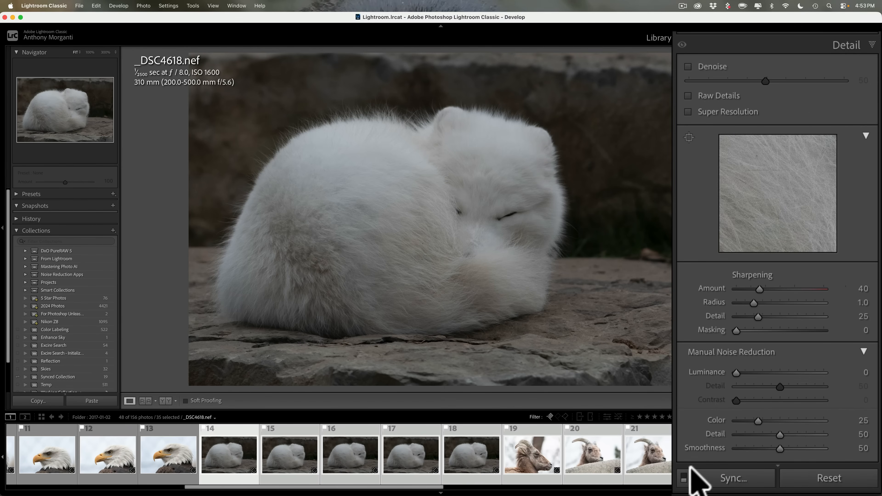
# Turn on Auto Sync and, for all selected photos, set Color noise reduction and Sharpening Amount to 0 and enable Denoise.
pyautogui.click(684, 475)
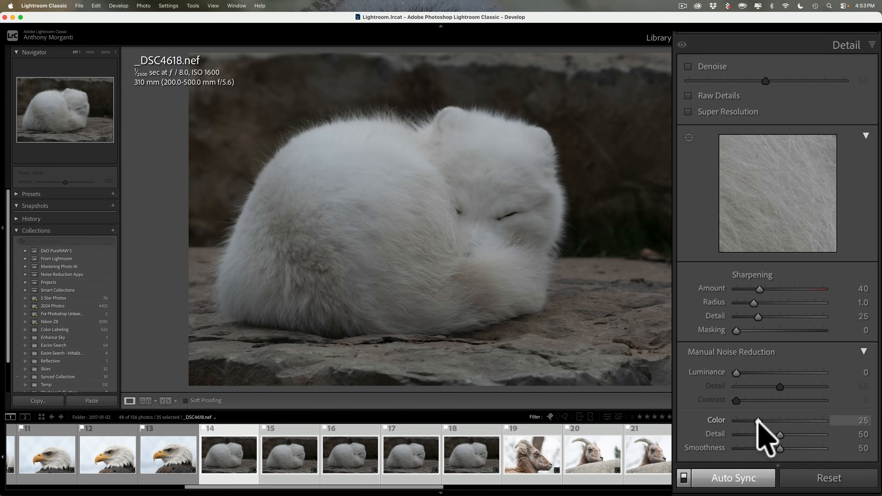
pyautogui.moveTo(759, 421); pyautogui.dragTo(718, 421)
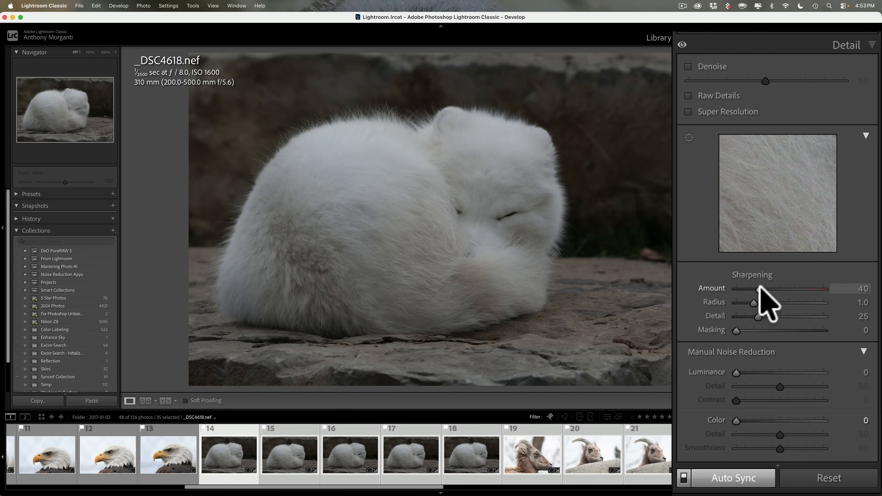
pyautogui.moveTo(758, 289); pyautogui.dragTo(710, 296)
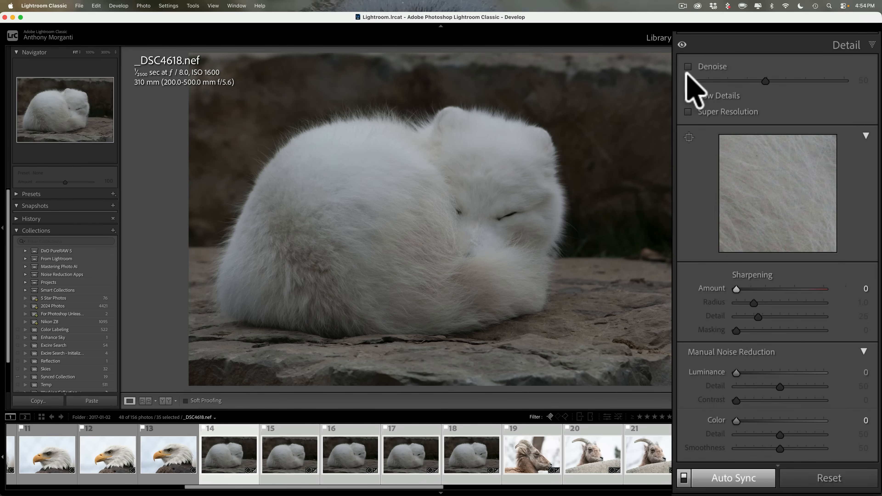
pyautogui.click(688, 66)
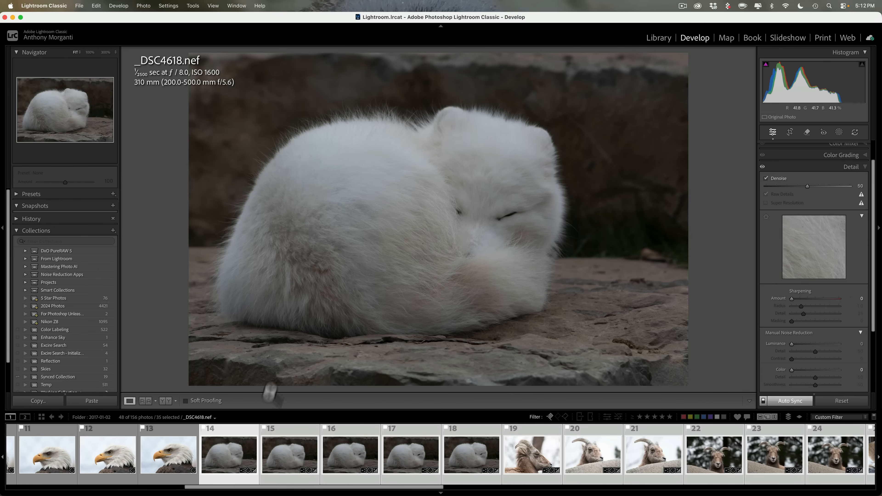
# Look through the filmstrip to check the thumbnails of the denoised photos against the unselected eagle photos.
pyautogui.scroll(-3, 306, 423)
pyautogui.hscroll(15, 307, 424)
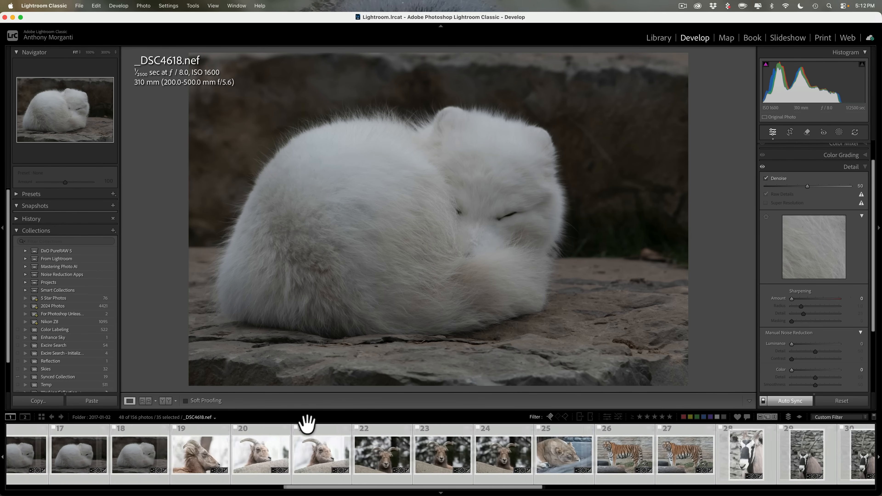
pyautogui.hscroll(-15, 308, 425)
pyautogui.hscroll(-10, 306, 421)
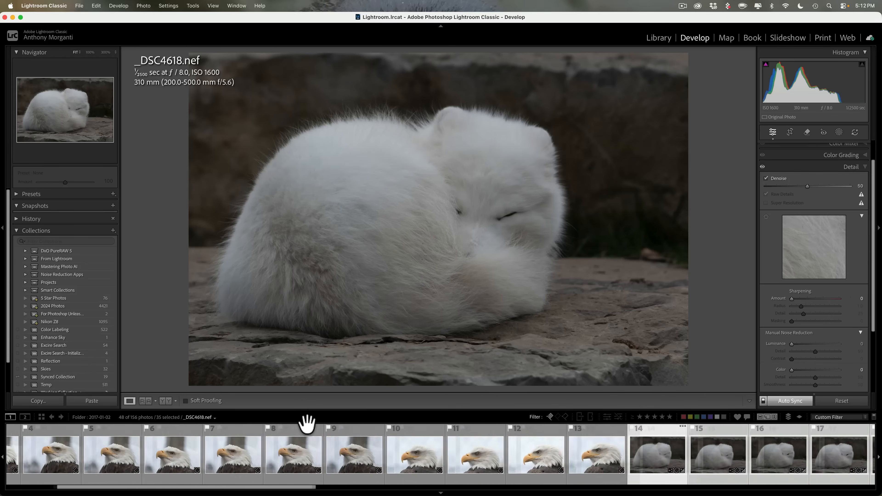
pyautogui.hscroll(6, 306, 421)
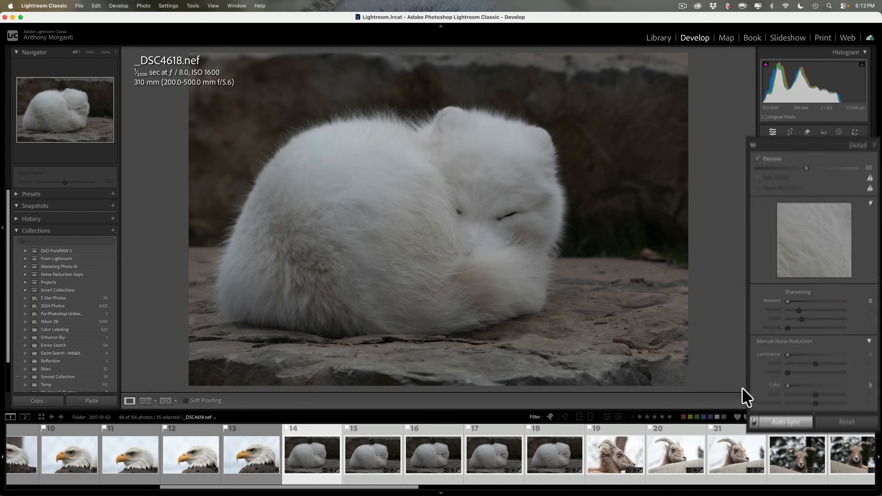
# Turn off Auto Sync, collapse the Detail settings and expand the Basic settings.
pyautogui.click(684, 479)
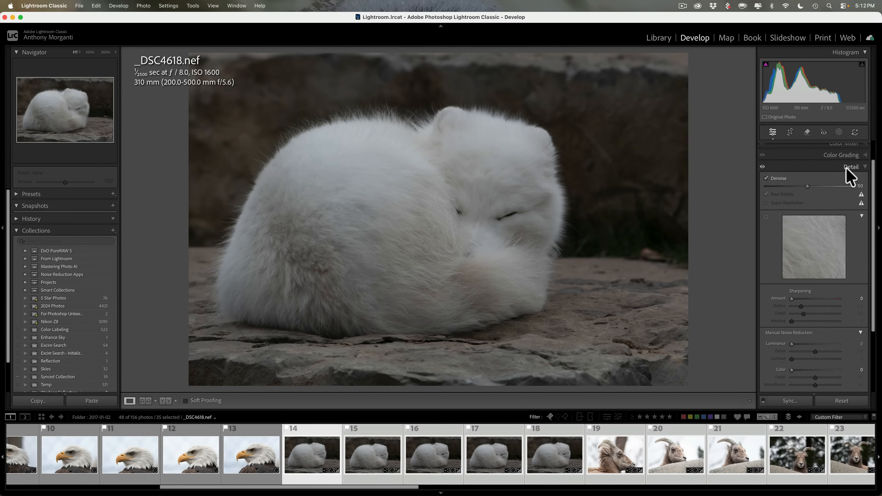
pyautogui.click(847, 173)
pyautogui.click(852, 147)
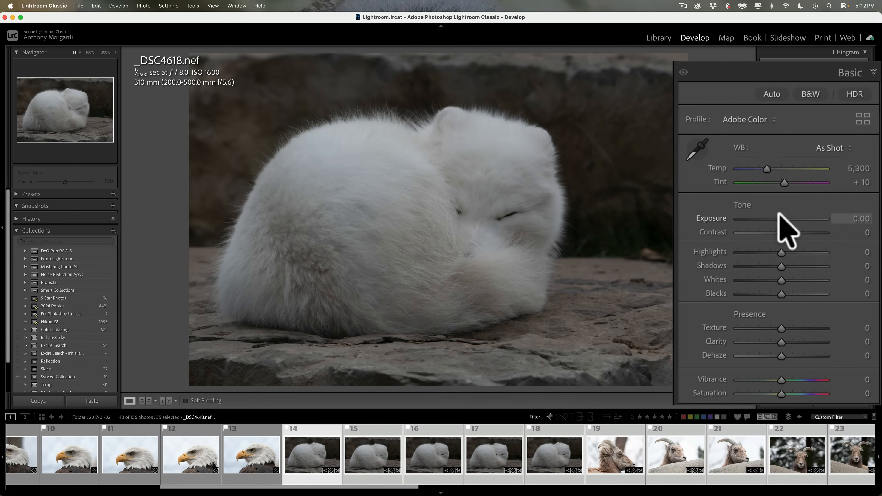
# Try raising Exposure to +5.00 on the active fox photo with Auto Sync off, and reset Exposure.
pyautogui.moveTo(781, 220); pyautogui.dragTo(856, 225)
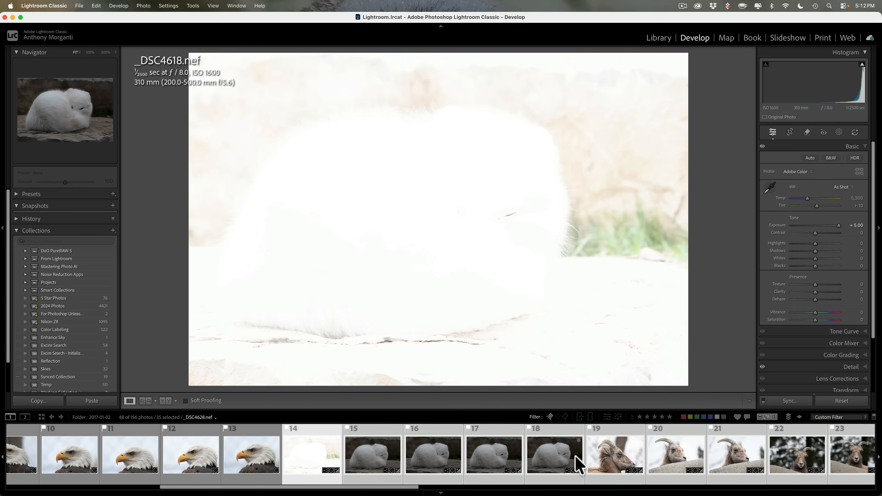
pyautogui.doubleClick(778, 226)
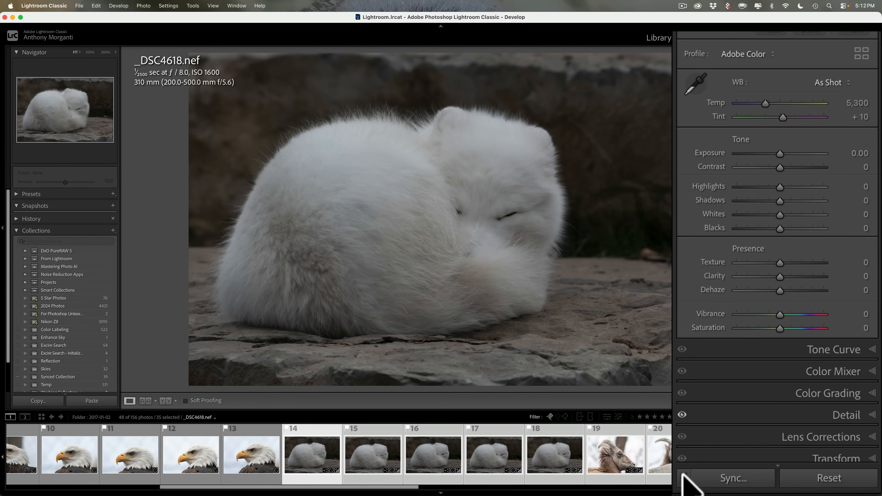
# Try raising Exposure to +5.00 on all selected photos with Auto Sync on, reset Exposure and turn Auto Sync off.
pyautogui.click(684, 477)
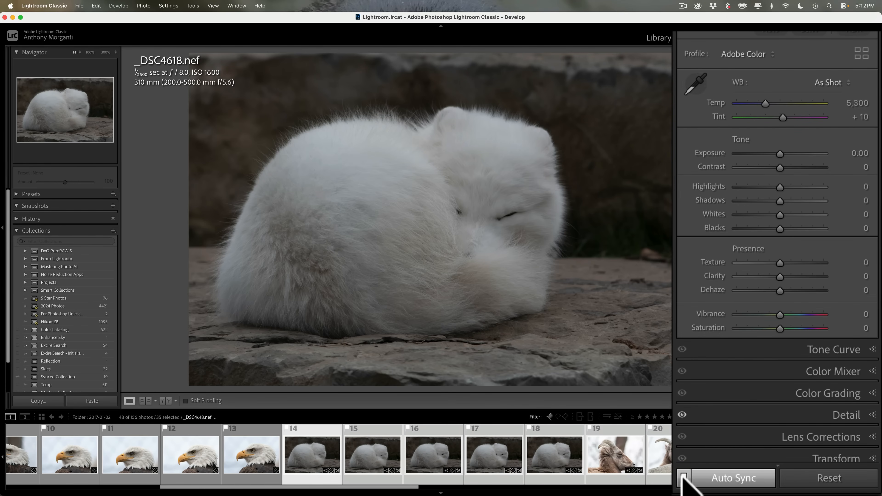
pyautogui.click(683, 477)
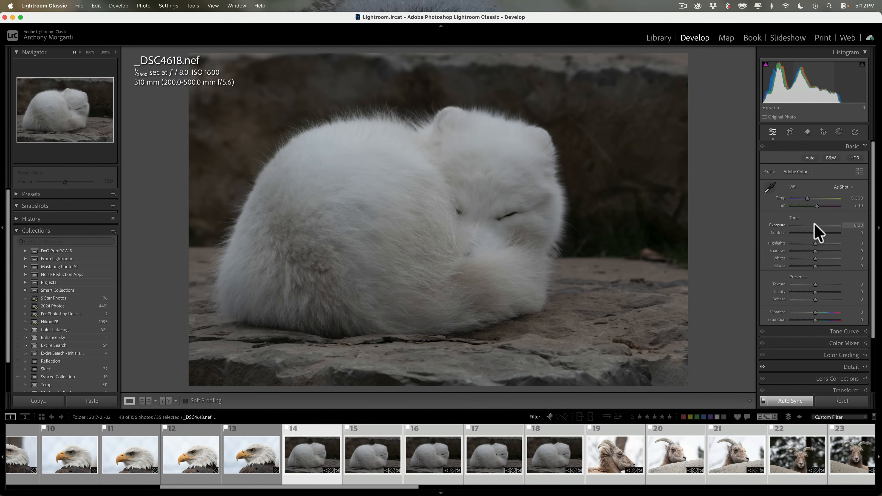
pyautogui.moveTo(814, 225); pyautogui.dragTo(873, 236)
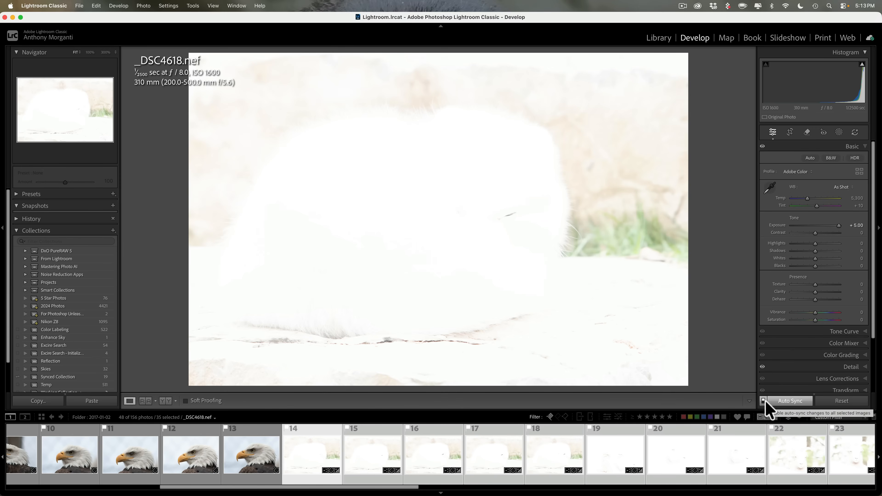
pyautogui.doubleClick(778, 224)
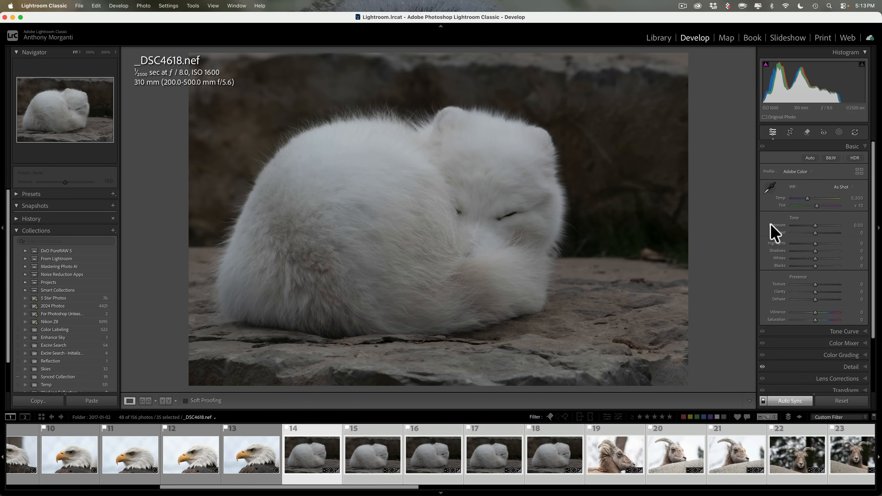
pyautogui.click(764, 402)
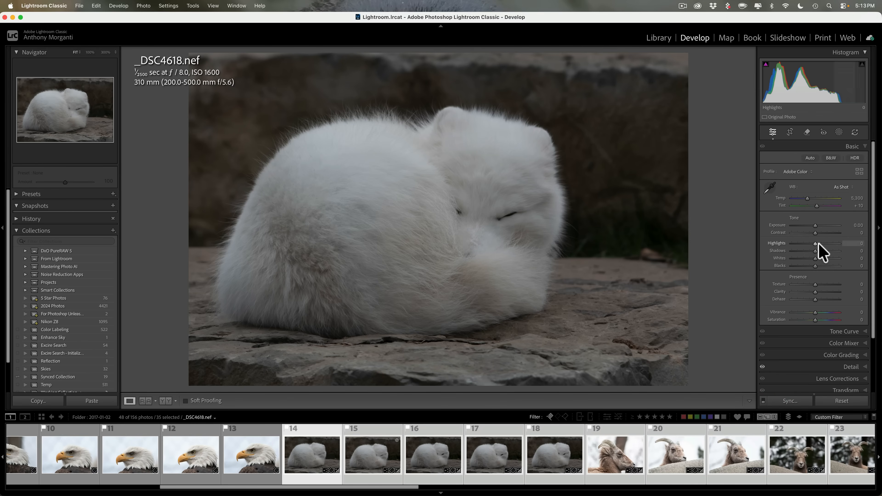
# Review the Synchronize Settings options again for the selected photos and cancel without synchronizing.
pyautogui.click(793, 399)
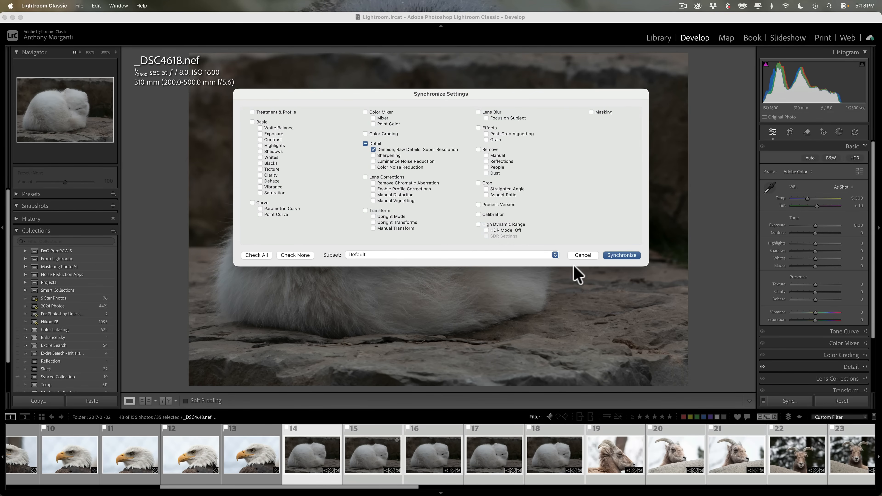
pyautogui.click(582, 256)
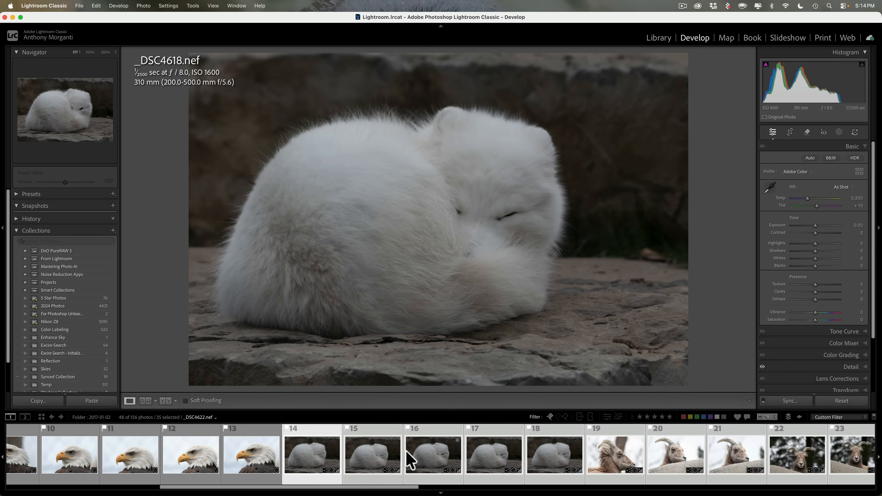
# View the selected photos 15 through 24 one after another while keeping the whole multiple selection.
pyautogui.click(352, 452)
pyautogui.click(429, 460)
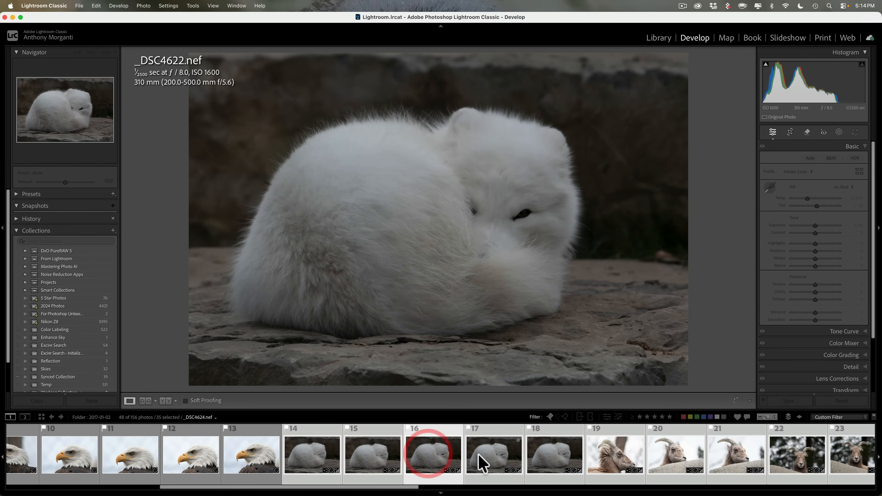
pyautogui.click(479, 459)
pyautogui.click(555, 464)
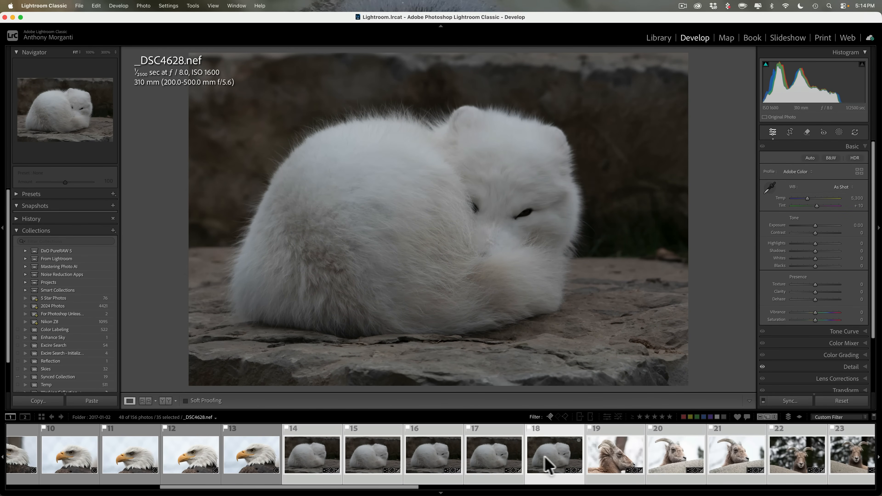
pyautogui.click(621, 449)
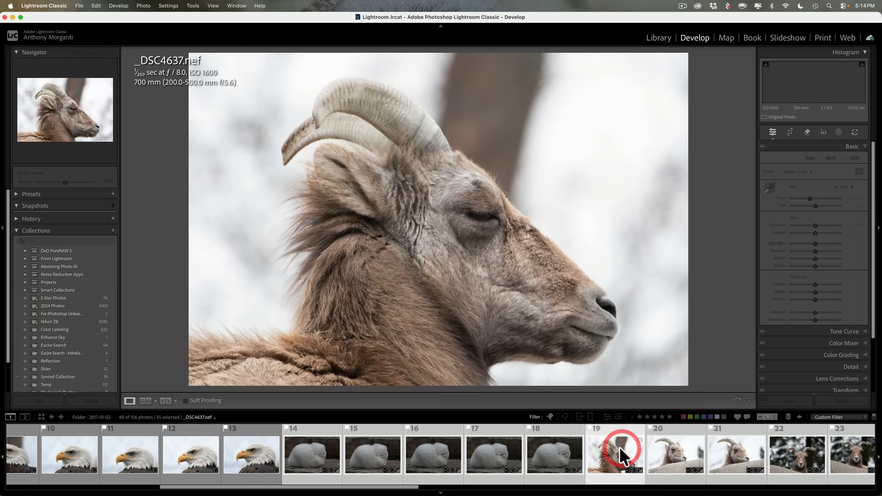
pyautogui.click(674, 452)
pyautogui.click(737, 451)
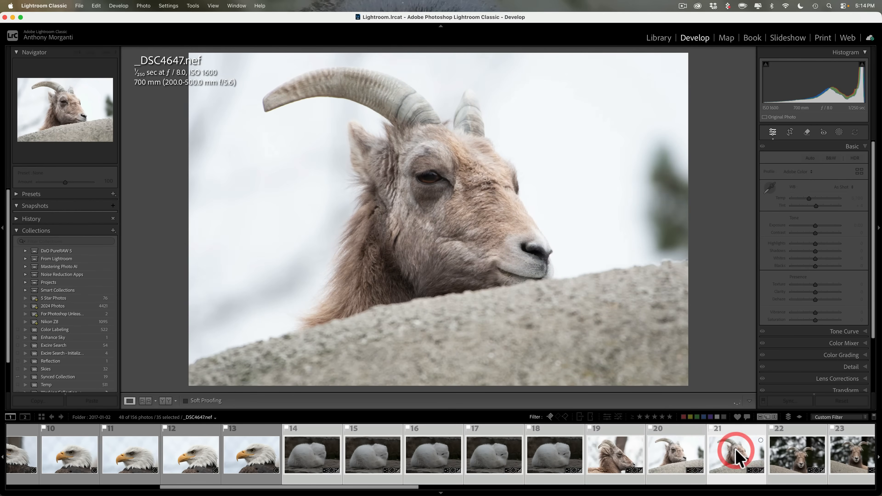
pyautogui.click(631, 452)
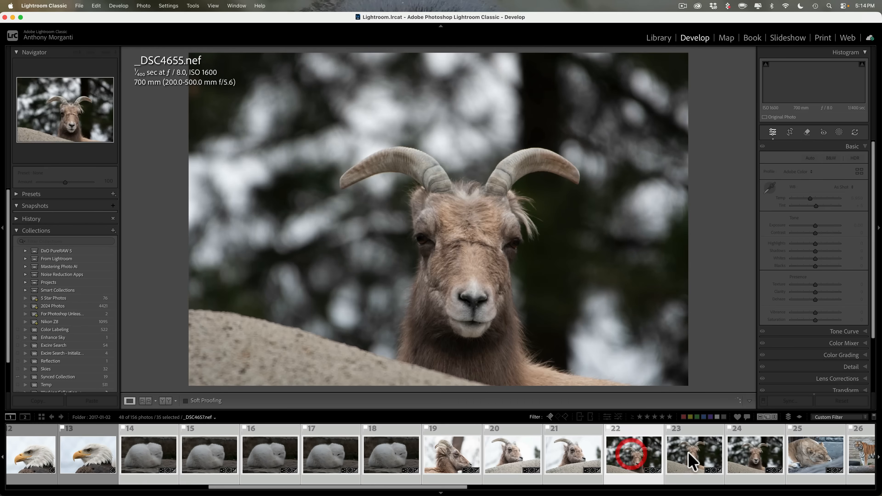
pyautogui.click(692, 463)
pyautogui.click(747, 453)
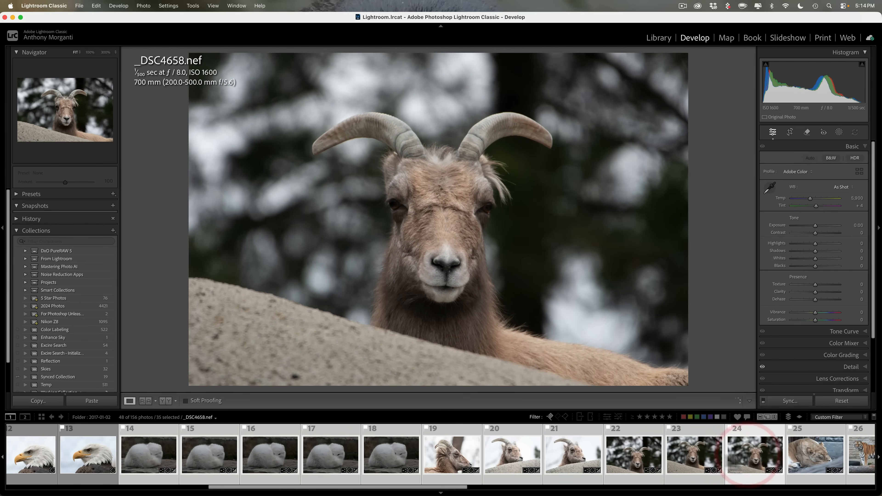
# Clear the multiple selection via eagle photo 13, select horned-sheep photos 22 through 24, and make photo 23 the active one.
pyautogui.click(87, 447)
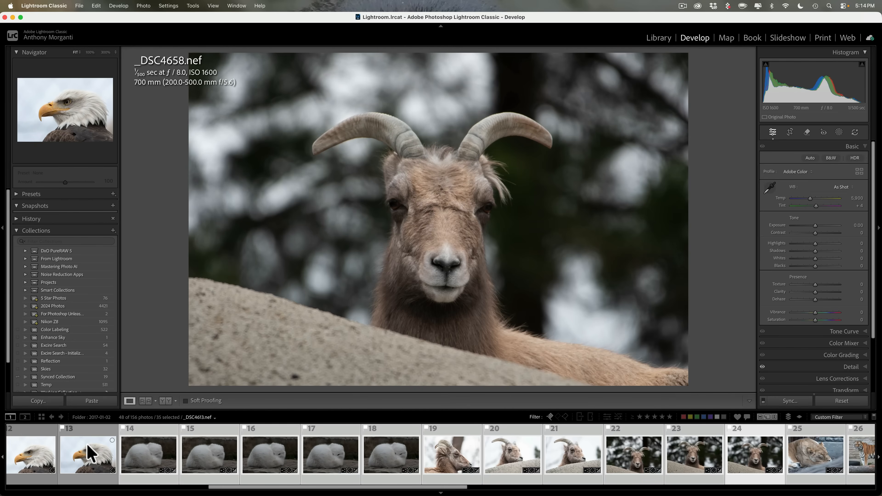
pyautogui.click(89, 452)
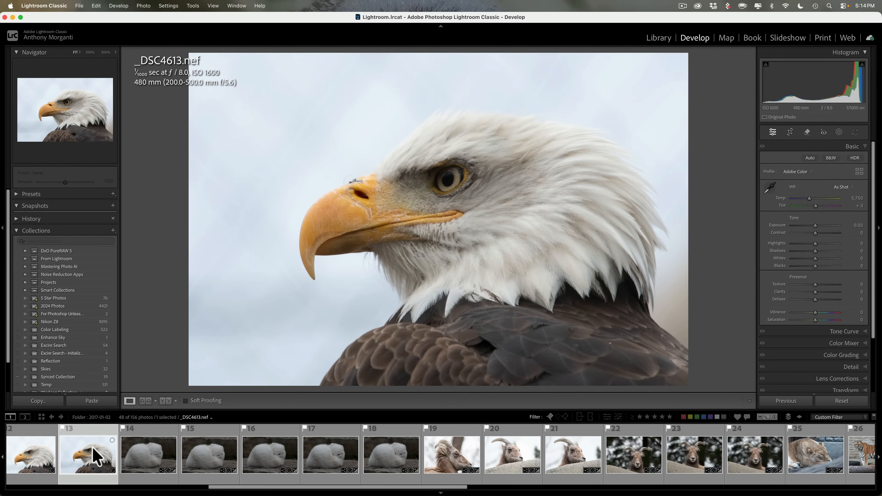
pyautogui.click(632, 464)
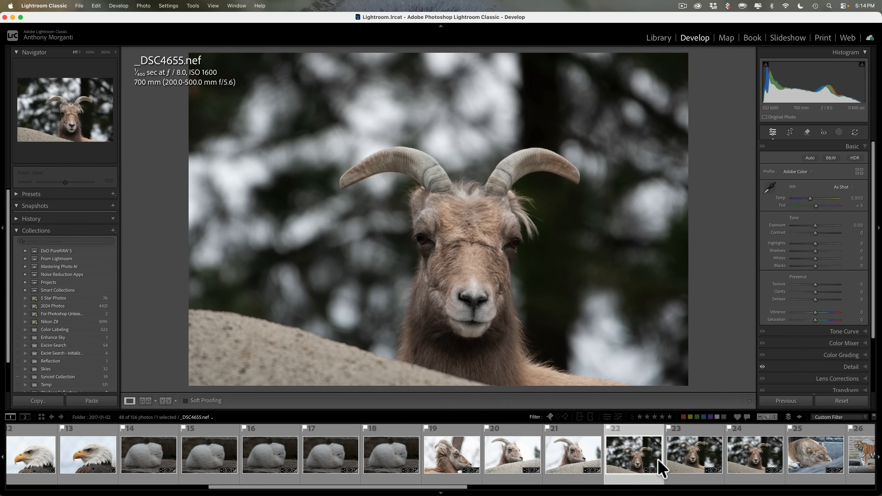
pyautogui.keyDown('shift'); pyautogui.click(754, 456); pyautogui.keyUp('shift')
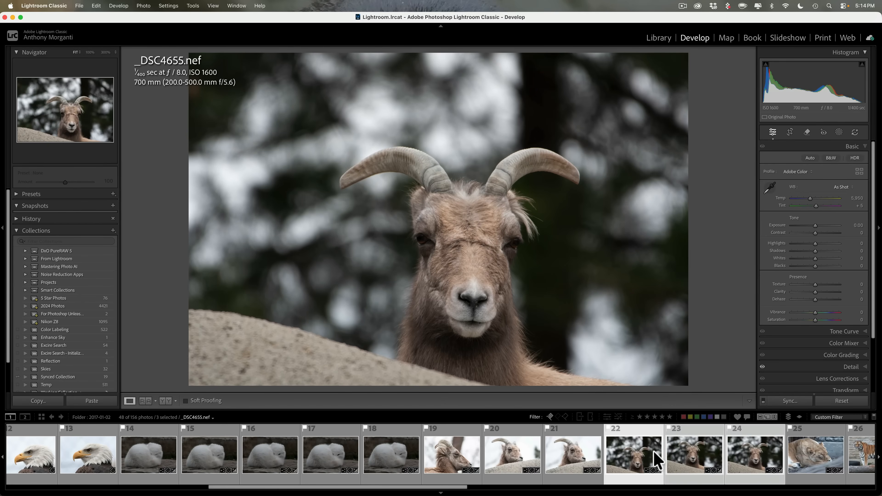
pyautogui.click(687, 454)
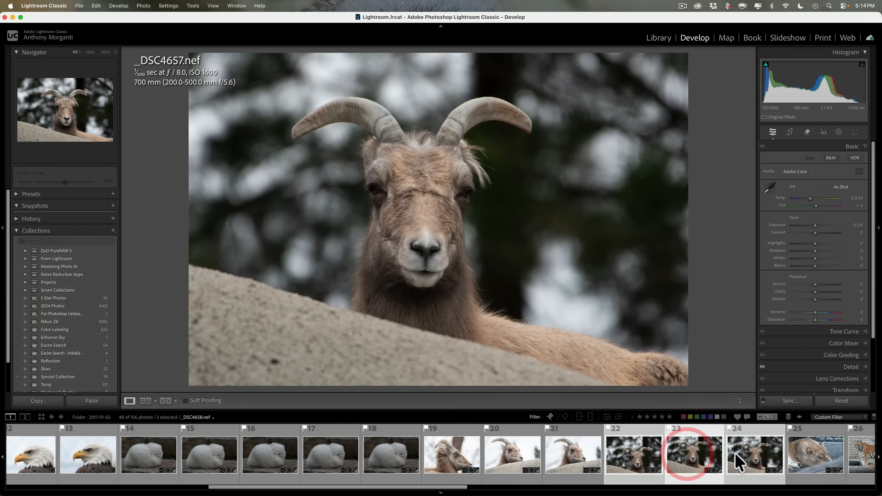
# Make photo 24 and finally photo 22 the active one within the three-photo selection, and turn on Auto Sync.
pyautogui.click(738, 458)
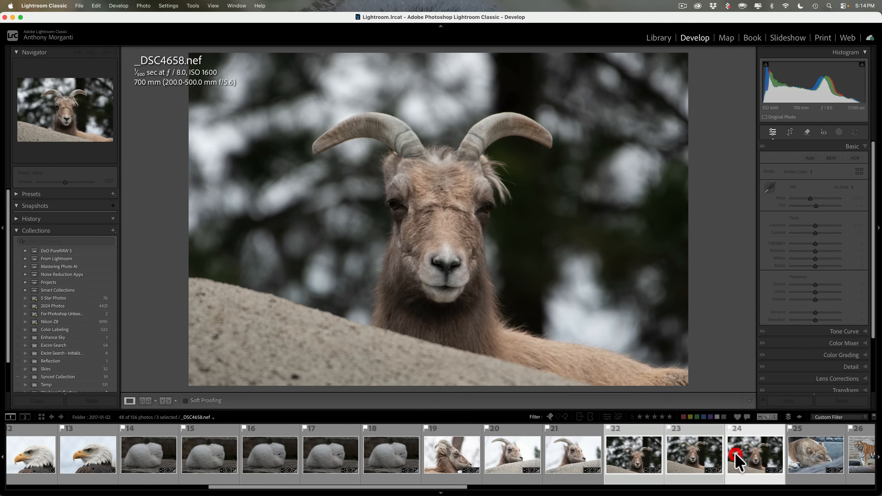
pyautogui.click(646, 458)
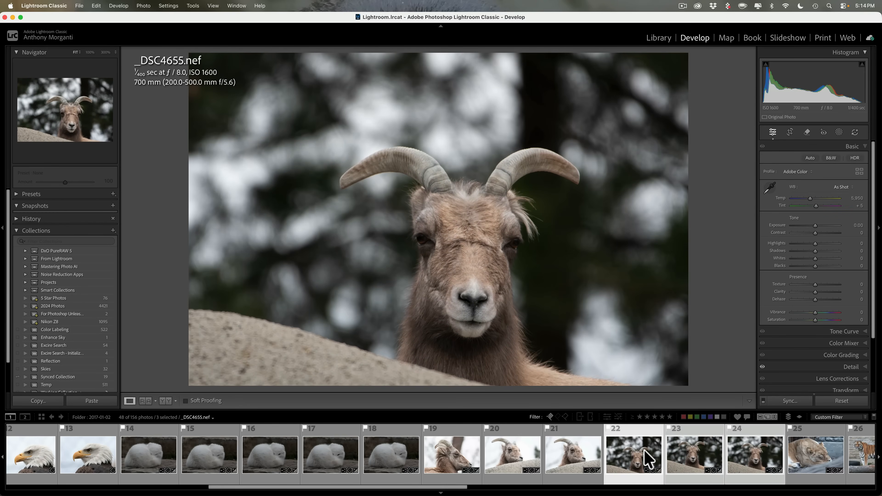
pyautogui.click(763, 401)
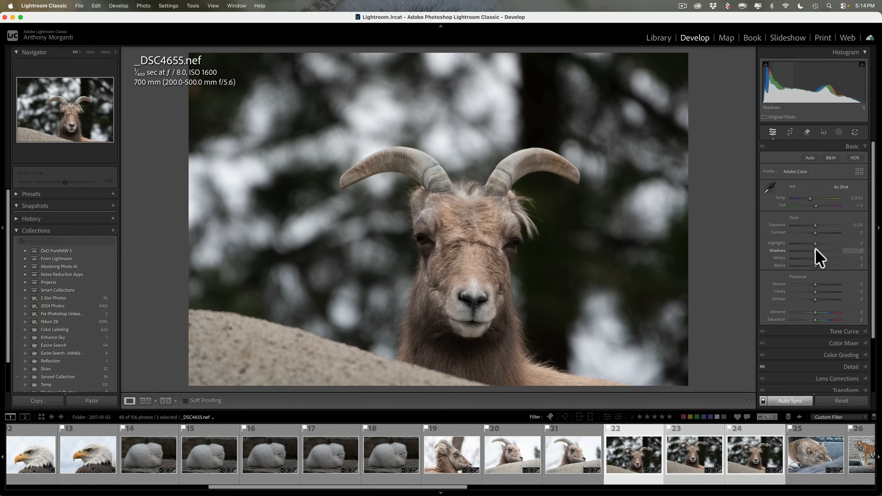
# Set Shadows to +64, Highlights to −53, Whites to +45 and Blacks to −28 on the three selected horned-sheep photos.
pyautogui.moveTo(816, 251); pyautogui.dragTo(831, 251)
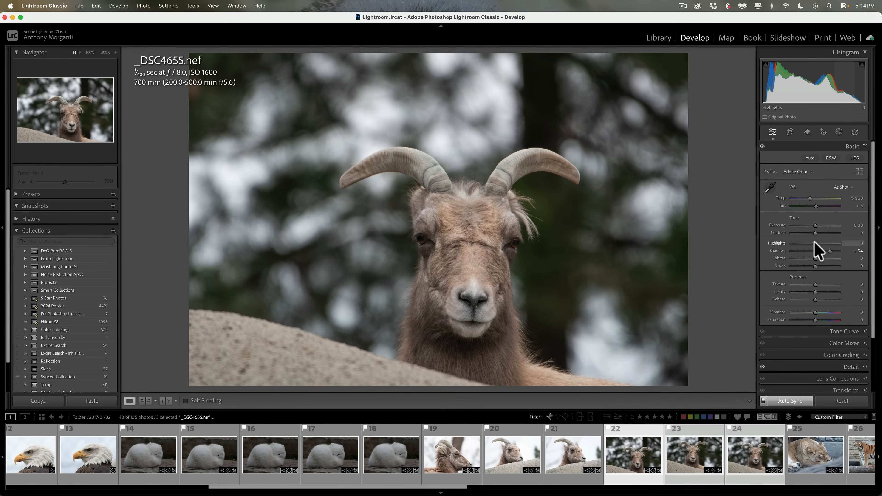
pyautogui.moveTo(815, 244); pyautogui.dragTo(809, 264)
pyautogui.press('alt')
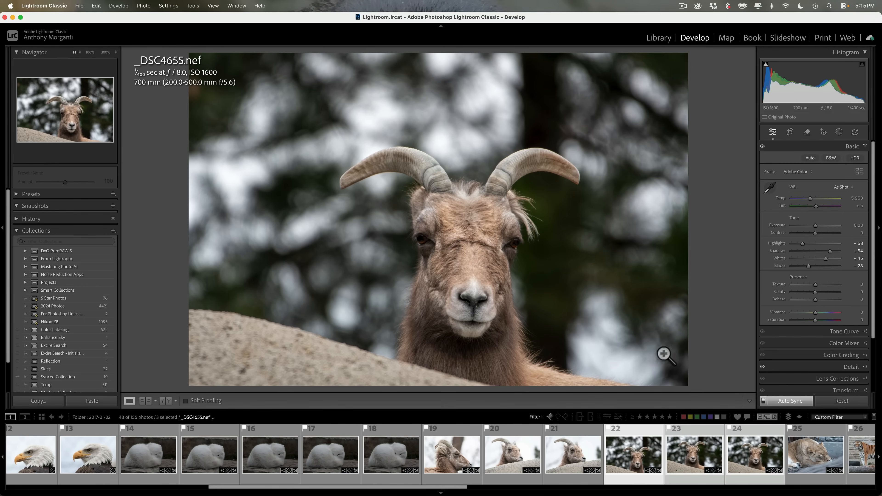
# Select the red ibis photos 35 through 38, with photo 35 as the active one.
pyautogui.hscroll(5, 560, 449)
pyautogui.hscroll(13, 564, 458)
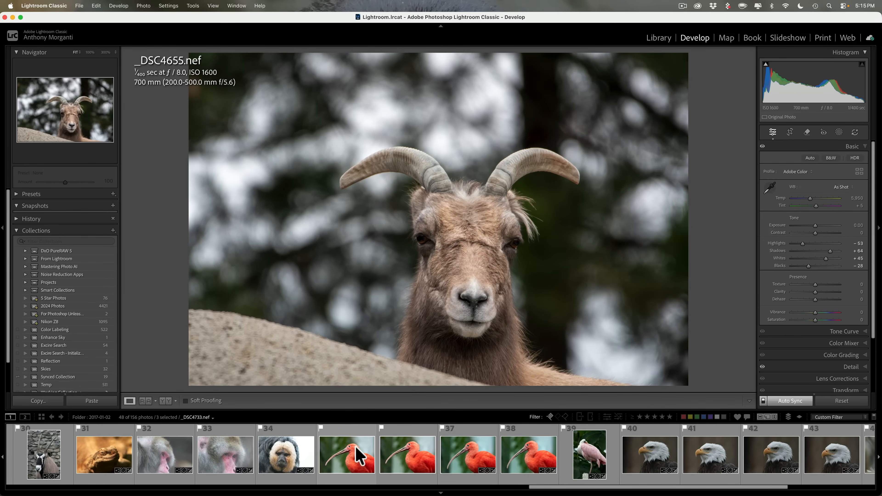
pyautogui.click(354, 457)
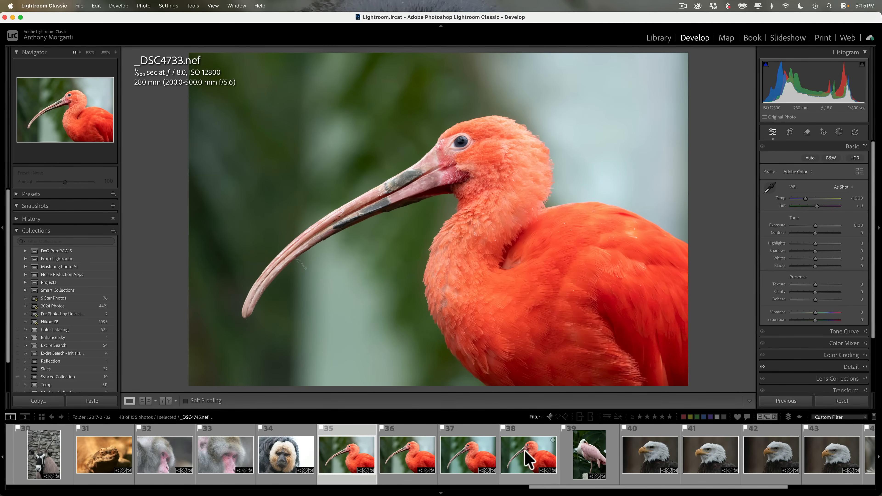
pyautogui.keyDown('shift'); pyautogui.click(541, 455); pyautogui.keyUp('shift')
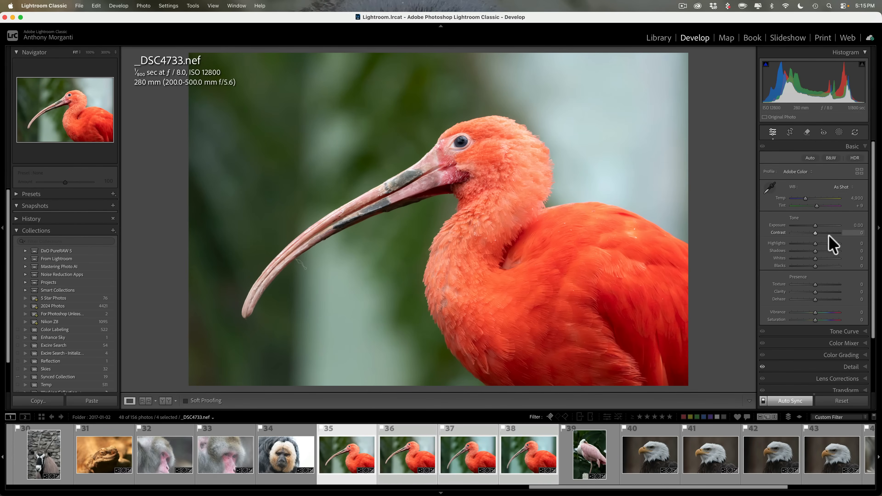
# Set Highlights to −41, Shadows to +50, Whites to +18 and Blacks to −44 on the four ibis photos.
pyautogui.moveTo(810, 244); pyautogui.dragTo(827, 250)
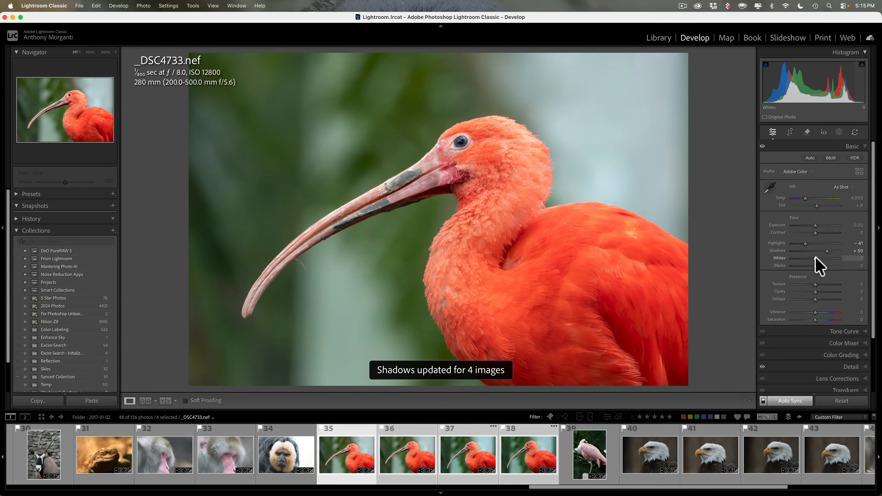
pyautogui.press('alt')
pyautogui.moveTo(815, 257)
pyautogui.mouseDown()
pyautogui.moveTo(826, 258)
pyautogui.moveTo(803, 267)
pyautogui.mouseUp()
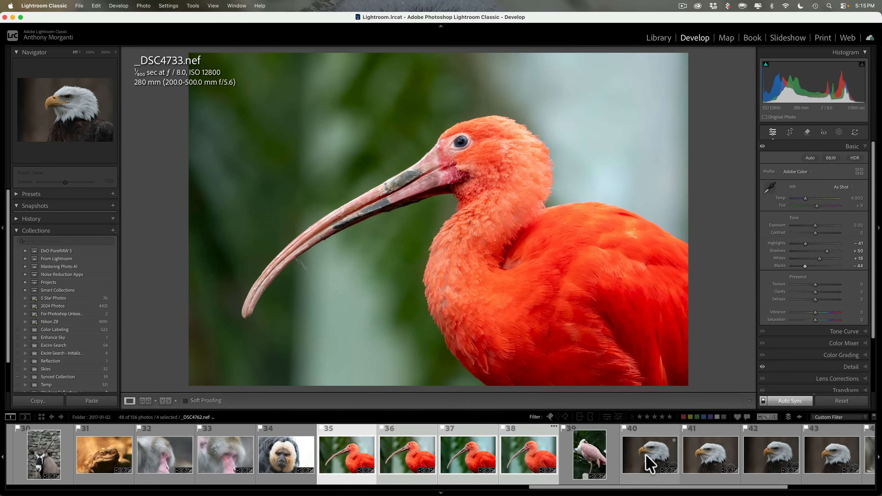
# Select eagle photos 40 through 43 and set their Highlights to −23, Shadows to +61, Whites to +38 and Blacks to −27.
pyautogui.click(646, 467)
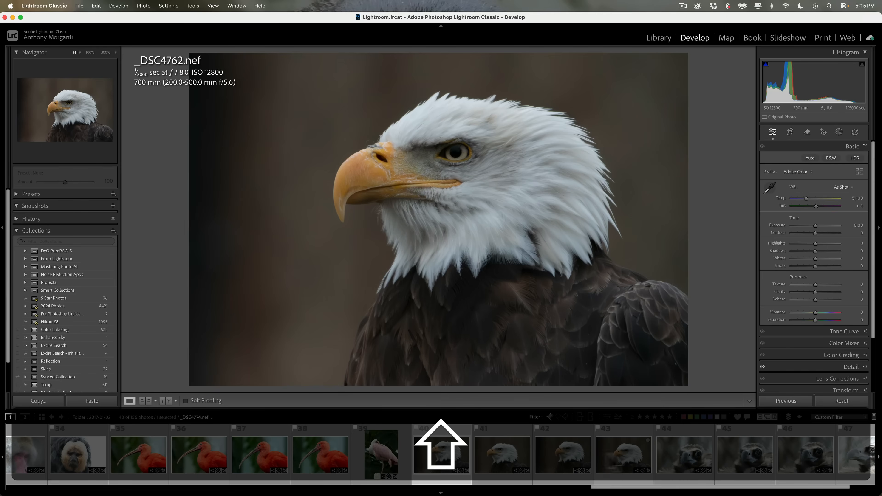
pyautogui.keyDown('shift'); pyautogui.click(629, 455); pyautogui.keyUp('shift')
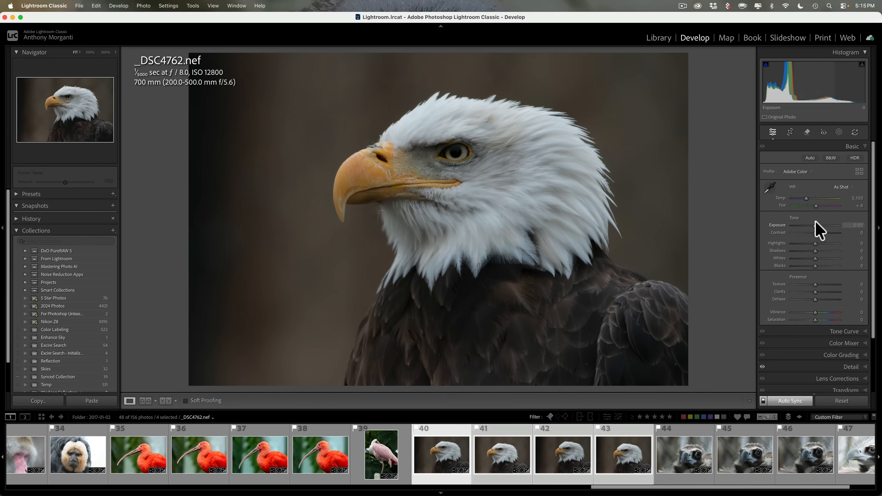
pyautogui.click(809, 243)
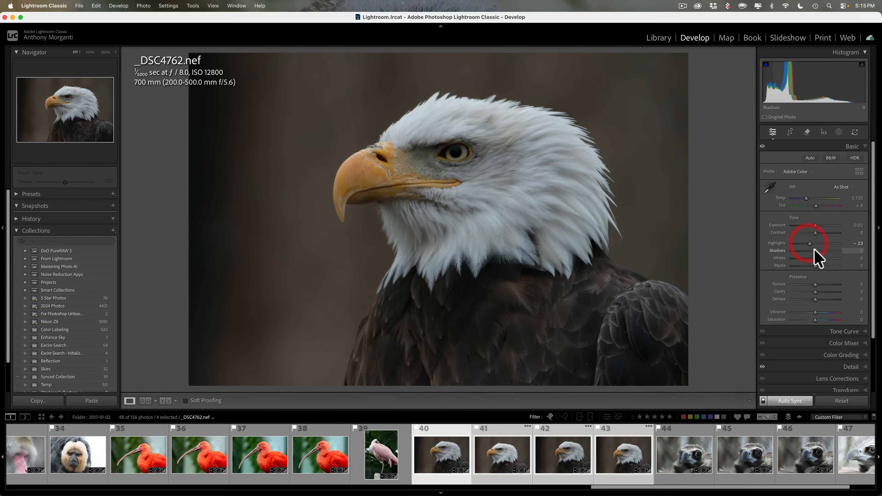
pyautogui.moveTo(815, 251)
pyautogui.mouseDown()
pyautogui.moveTo(832, 252)
pyautogui.moveTo(809, 266)
pyautogui.mouseUp()
pyautogui.press('alt')
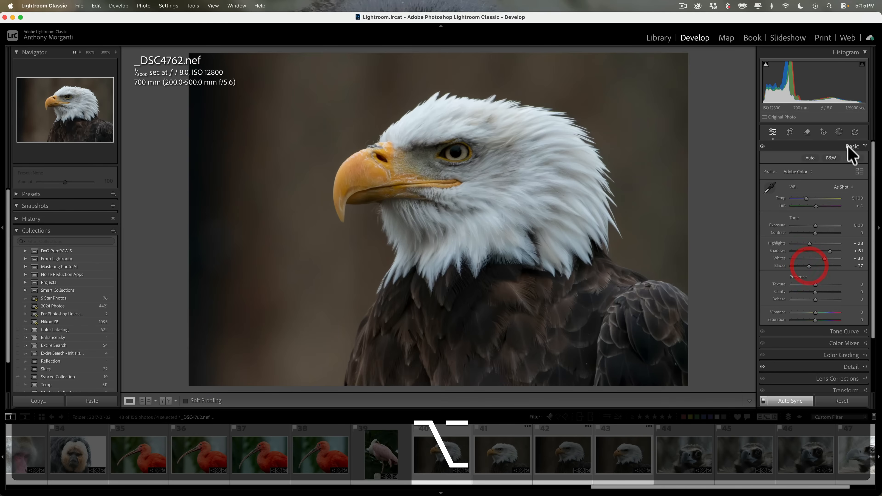
# Add a Subject mask to the four selected eagle photos and slightly raise the mask's Texture.
pyautogui.click(839, 132)
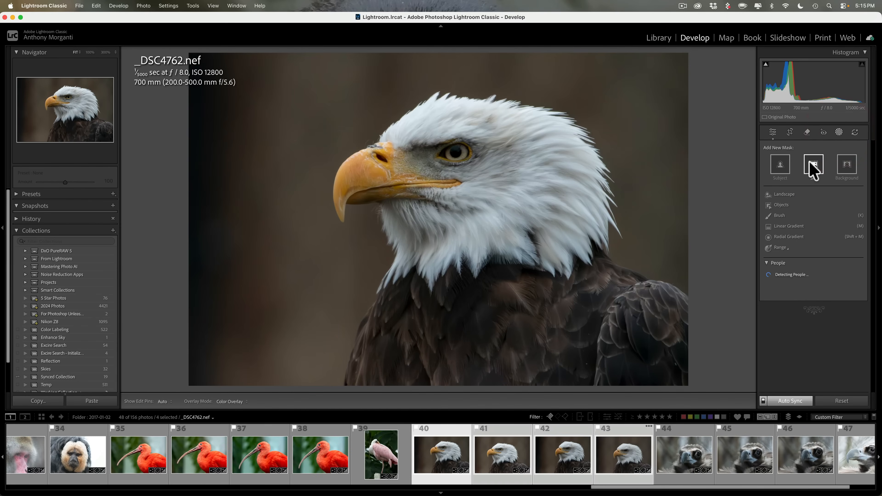
pyautogui.click(781, 168)
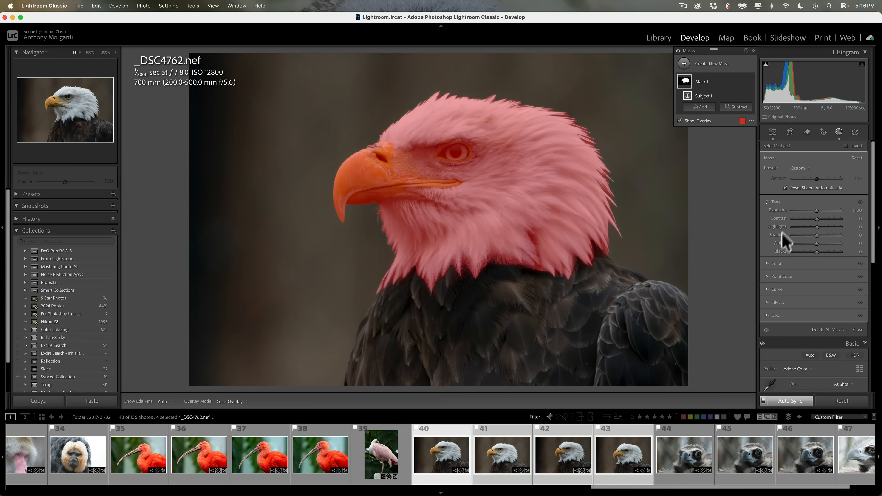
pyautogui.click(765, 301)
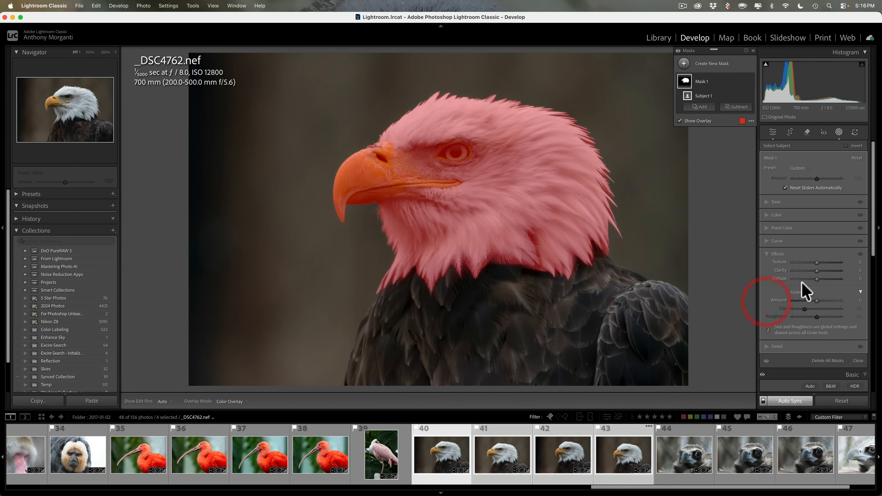
pyautogui.moveTo(816, 262); pyautogui.dragTo(823, 262)
# Raise the Subject mask's Sharpness and set its Exposure to 0.32 on the four eagle photos.
pyautogui.click(764, 346)
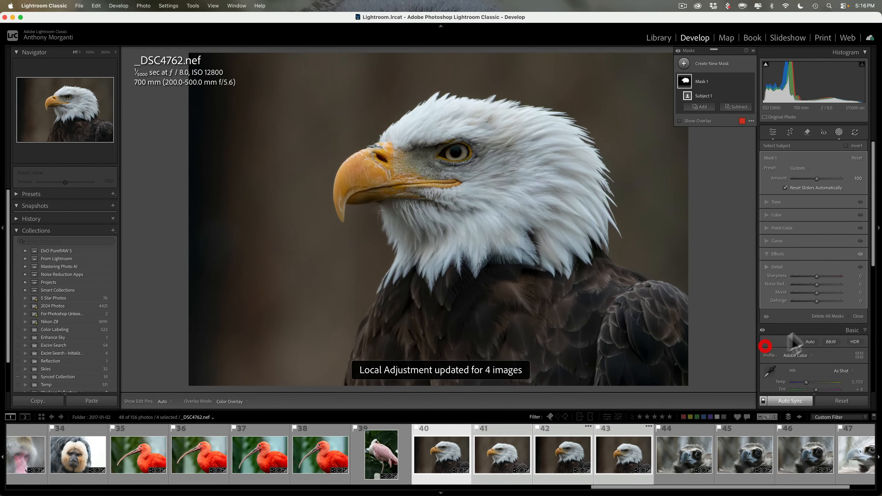
pyautogui.click(827, 276)
pyautogui.click(766, 202)
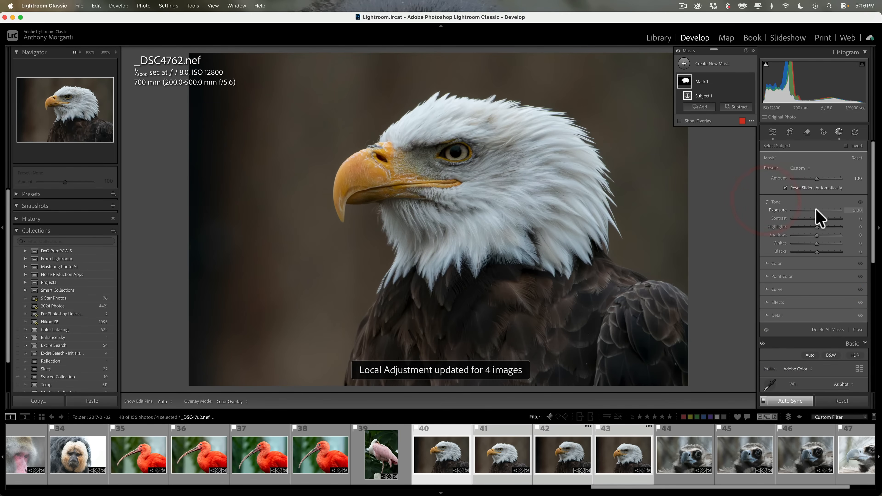
pyautogui.click(818, 210)
pyautogui.moveTo(818, 210); pyautogui.dragTo(817, 211)
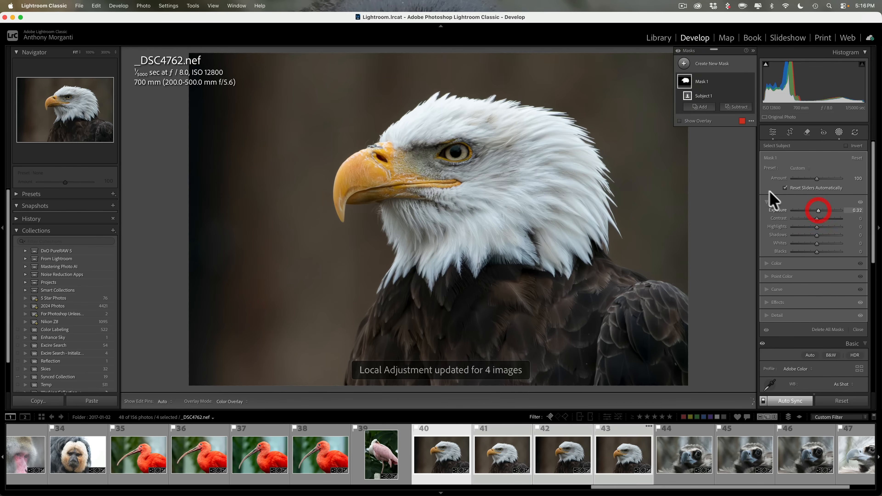